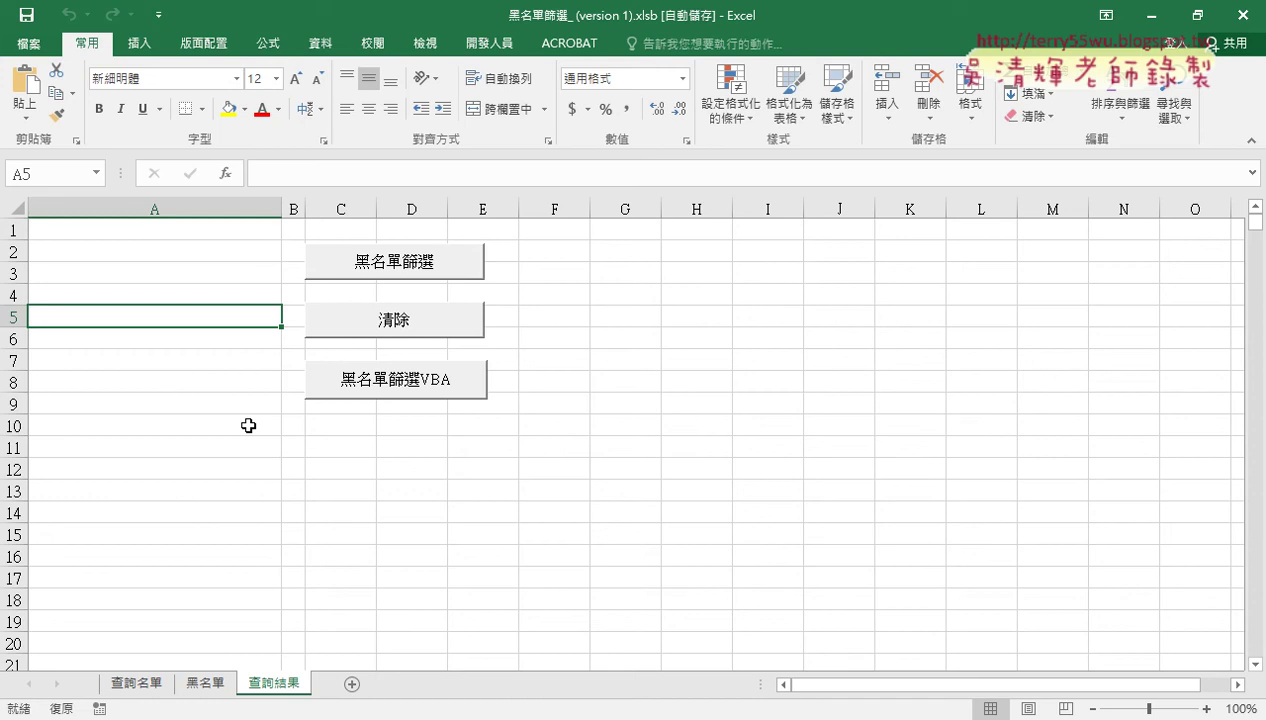
On the 查詢名單 sheet, review B2's COUNTIF formula and its 黑名單 range reference
click(138, 684)
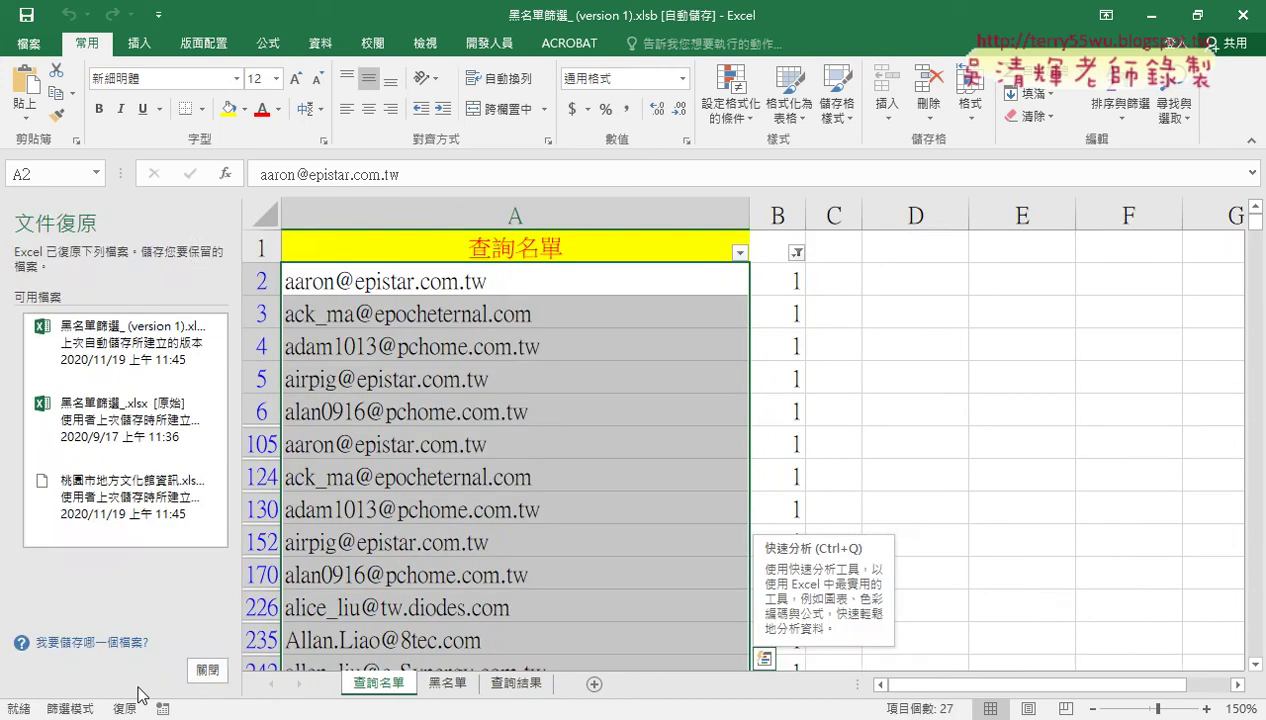
click(226, 670)
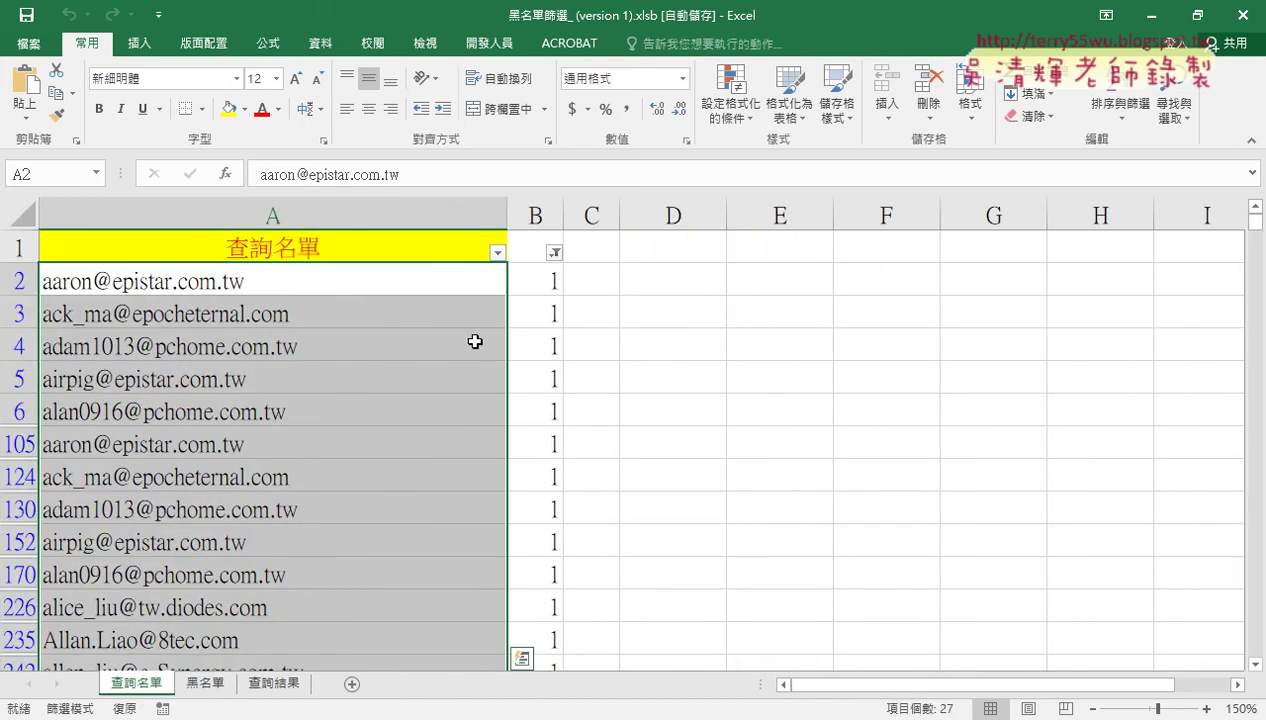
click(537, 284)
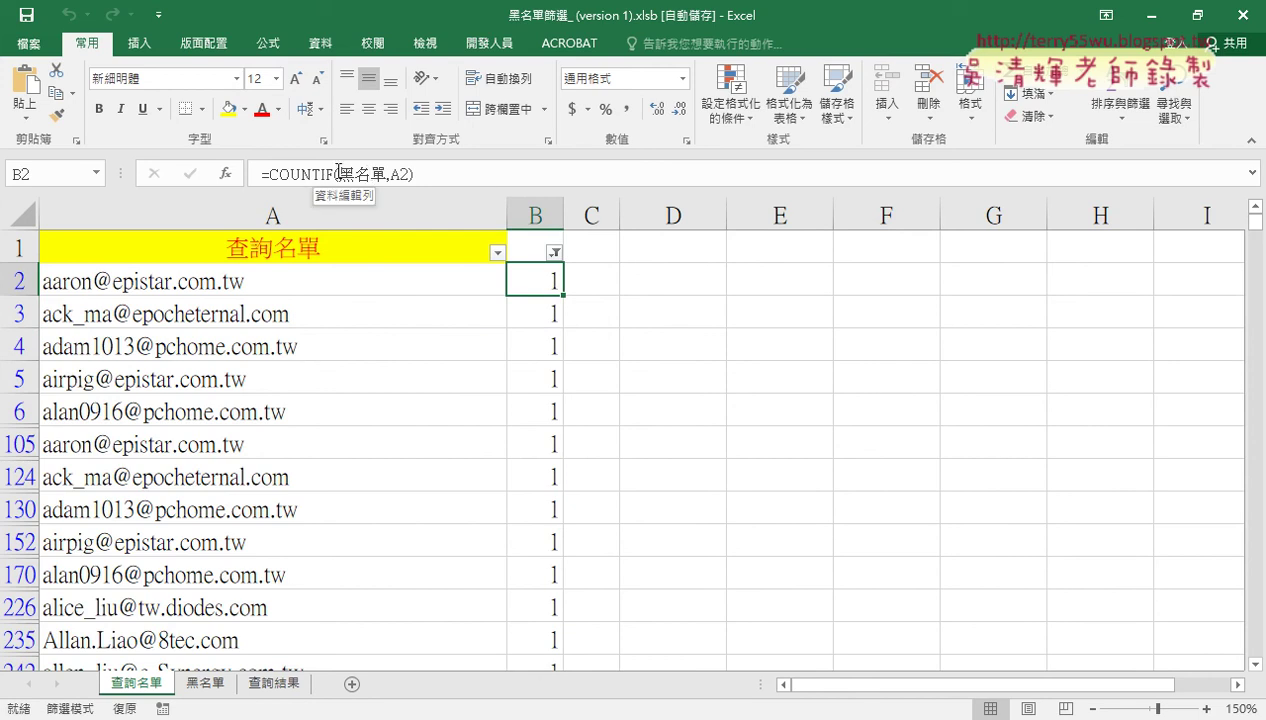
drag(338, 174, 386, 177)
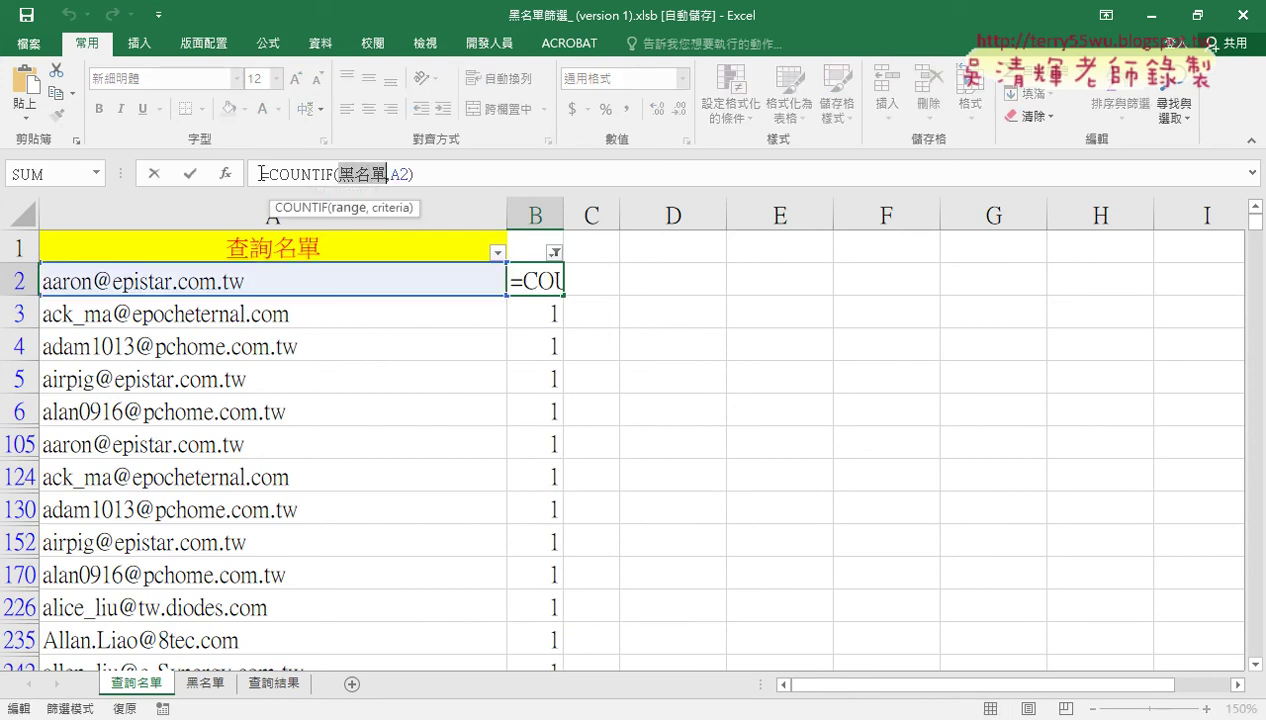
click(153, 173)
Turn off the filter on the email list from the header row B1
click(540, 251)
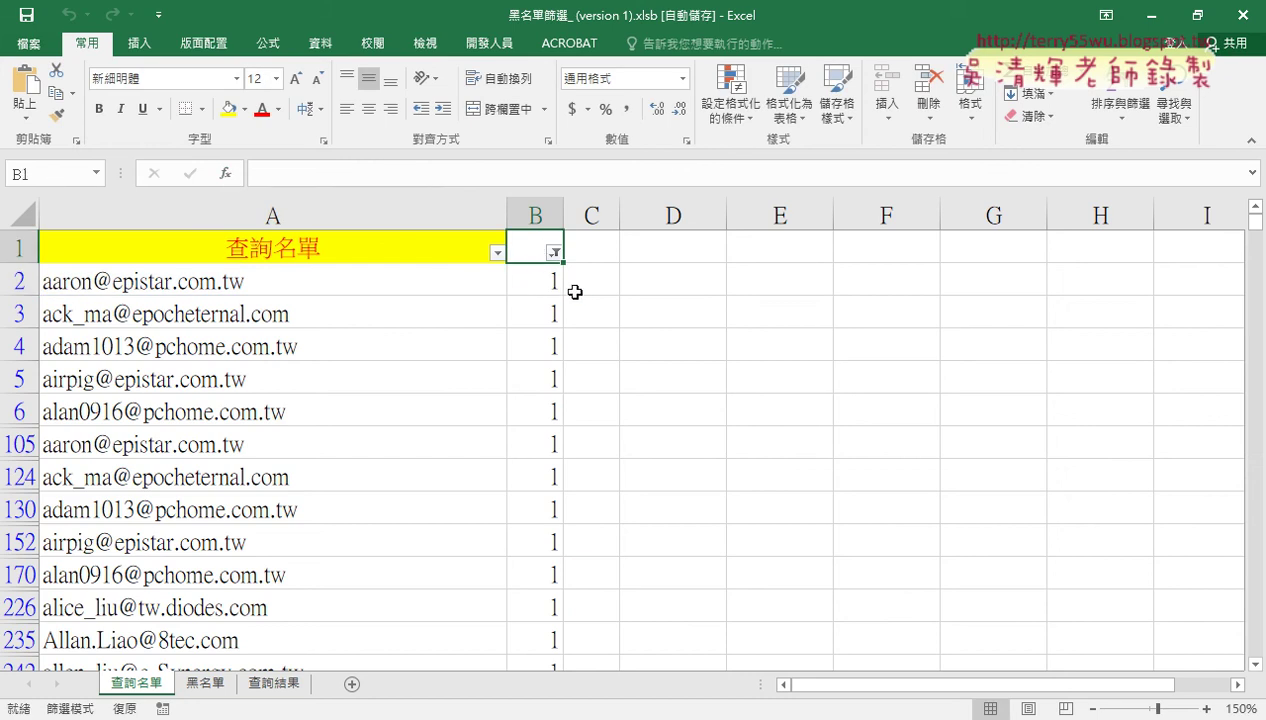
click(321, 43)
click(614, 108)
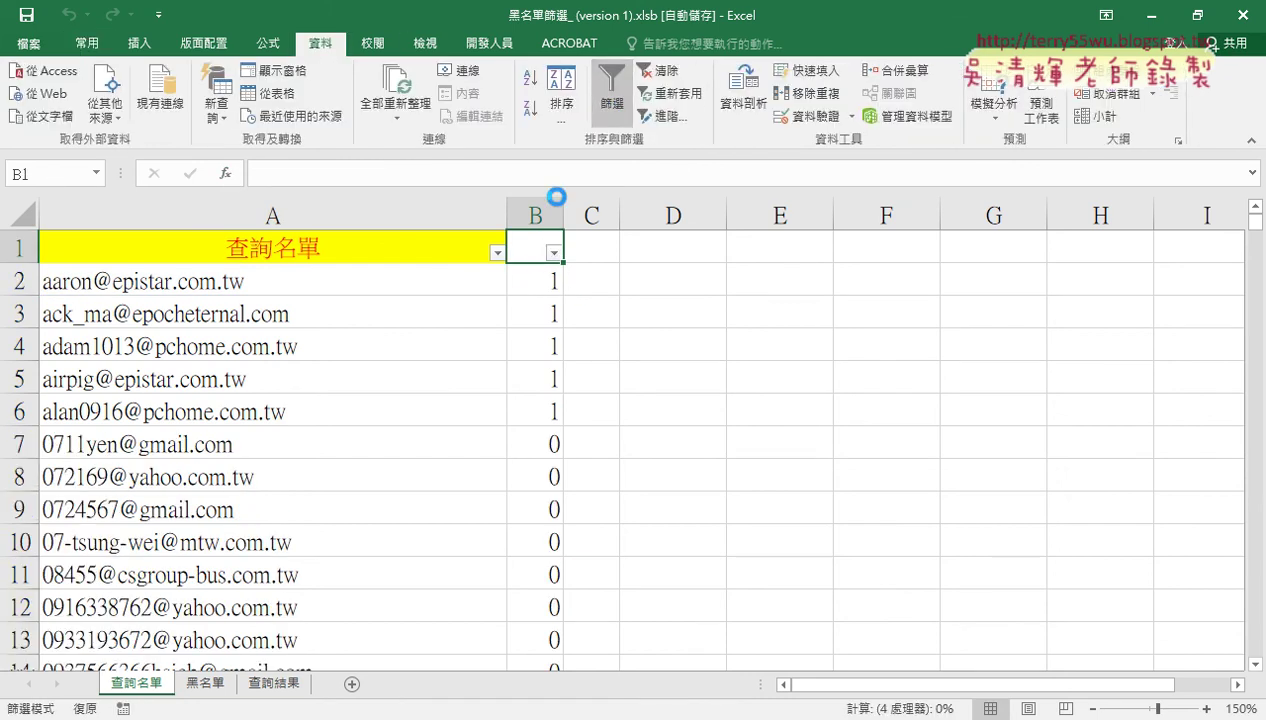
Cut the 黑名單篩選VBA button from the 查詢結果 sheet
click(280, 688)
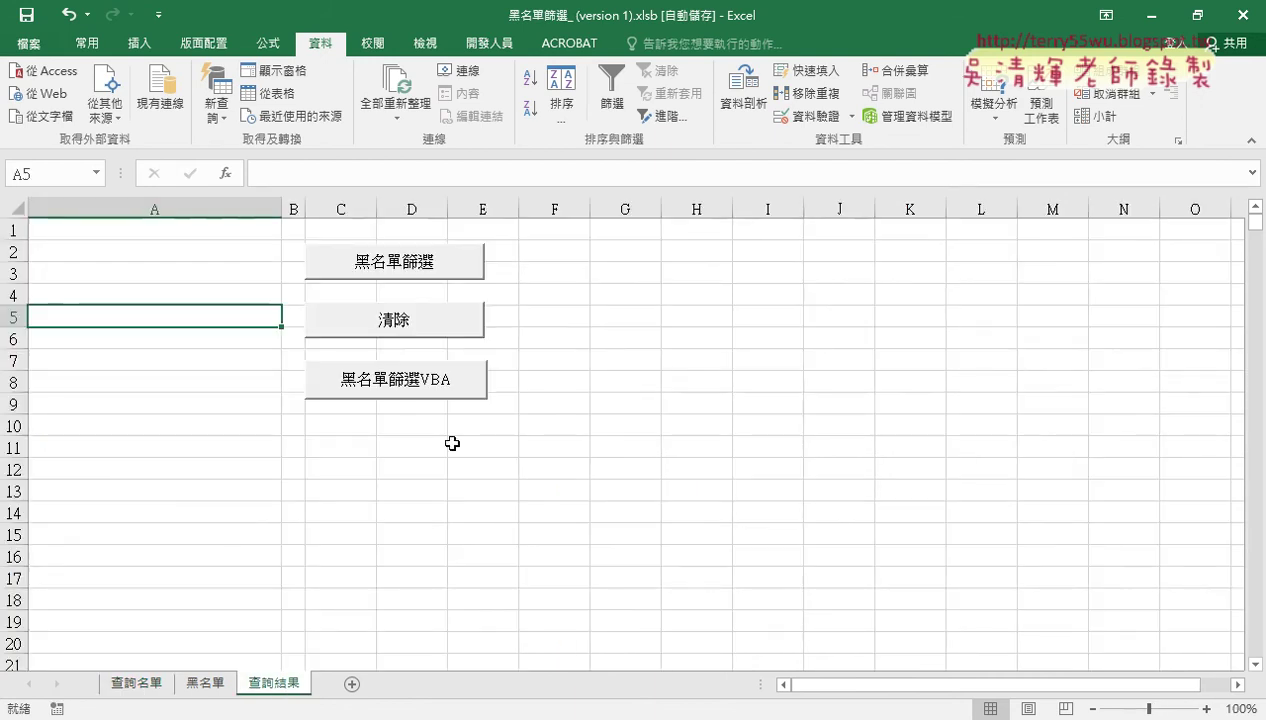
right_click(412, 380)
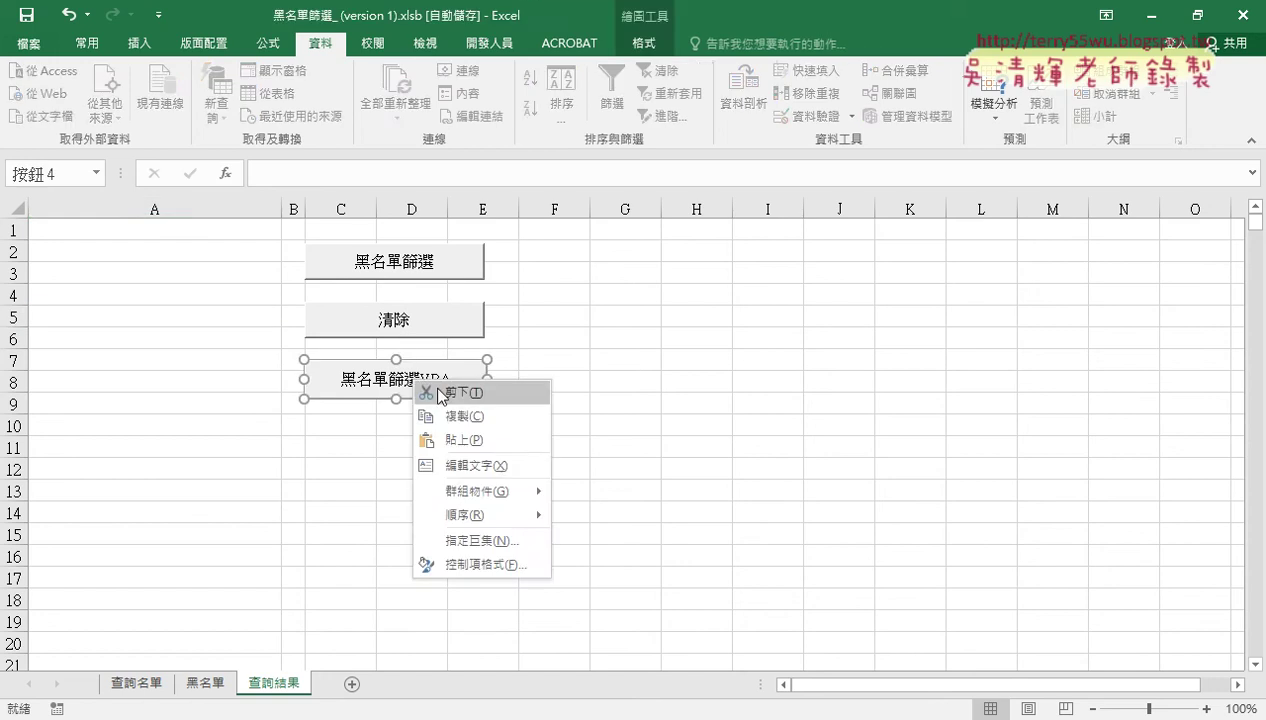
click(445, 390)
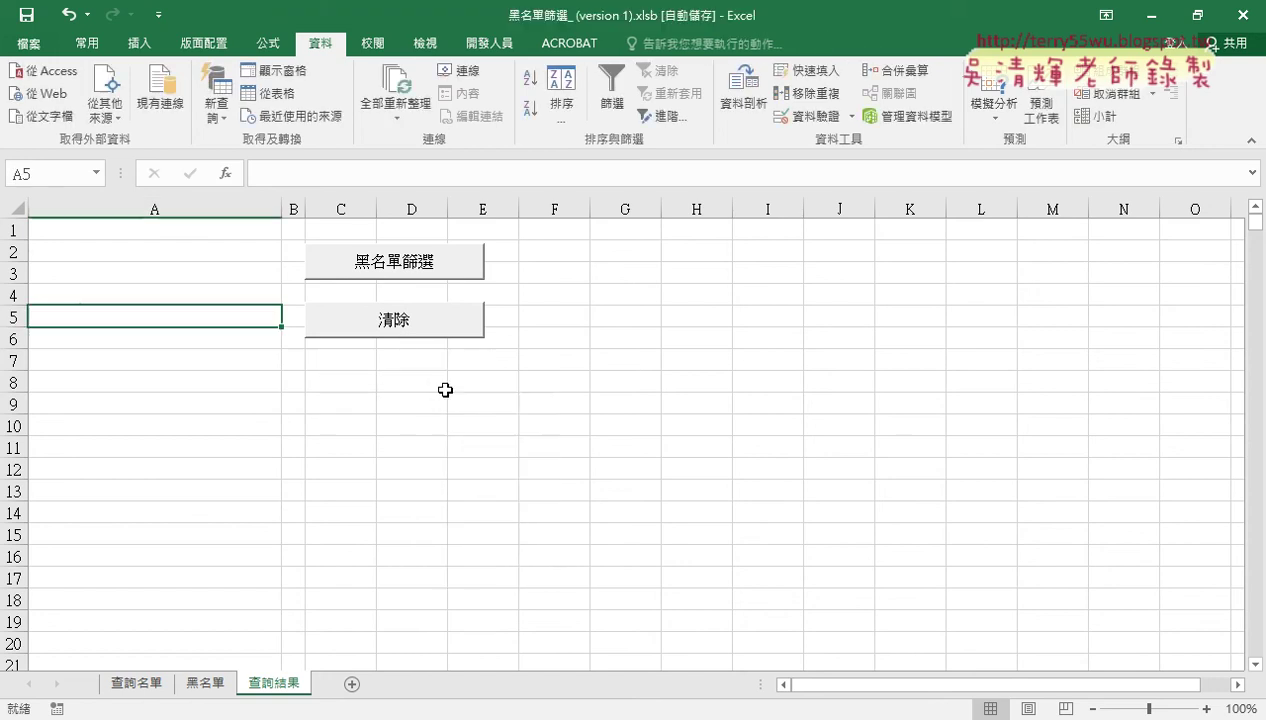
click(558, 330)
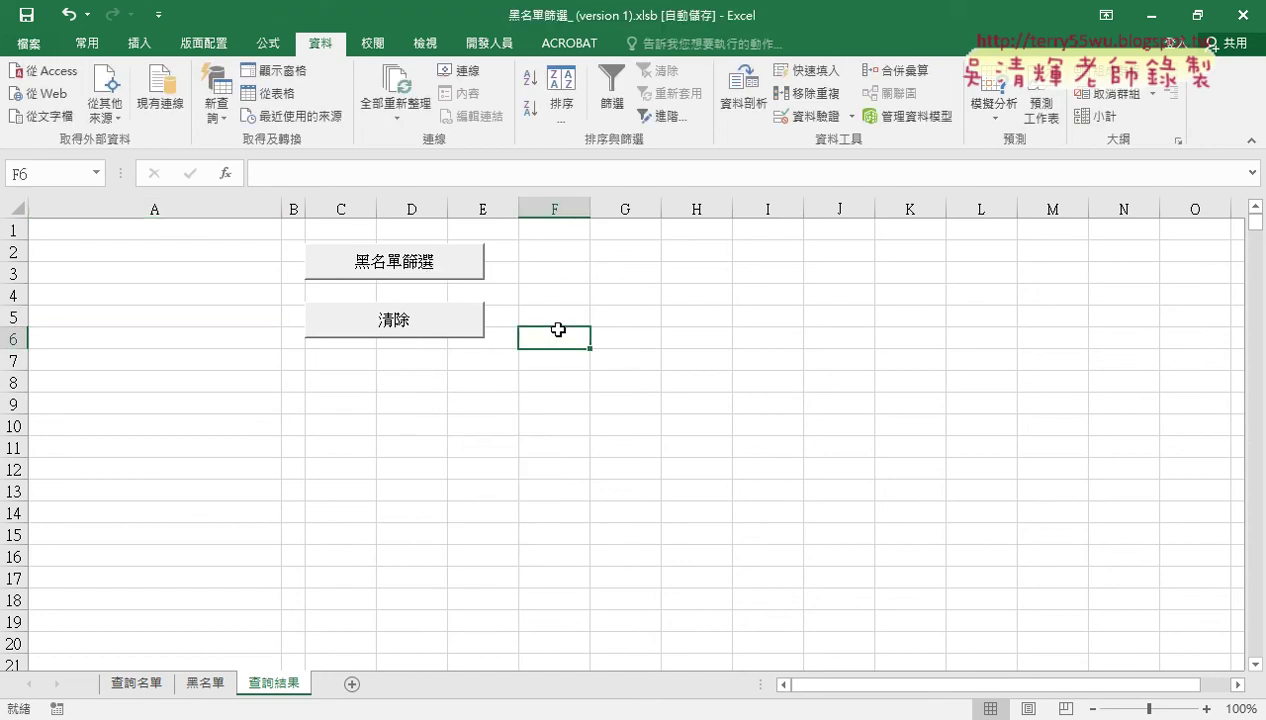
Run 黑名單篩選, check where the pasted email list ends, then clear it with 清除
click(432, 262)
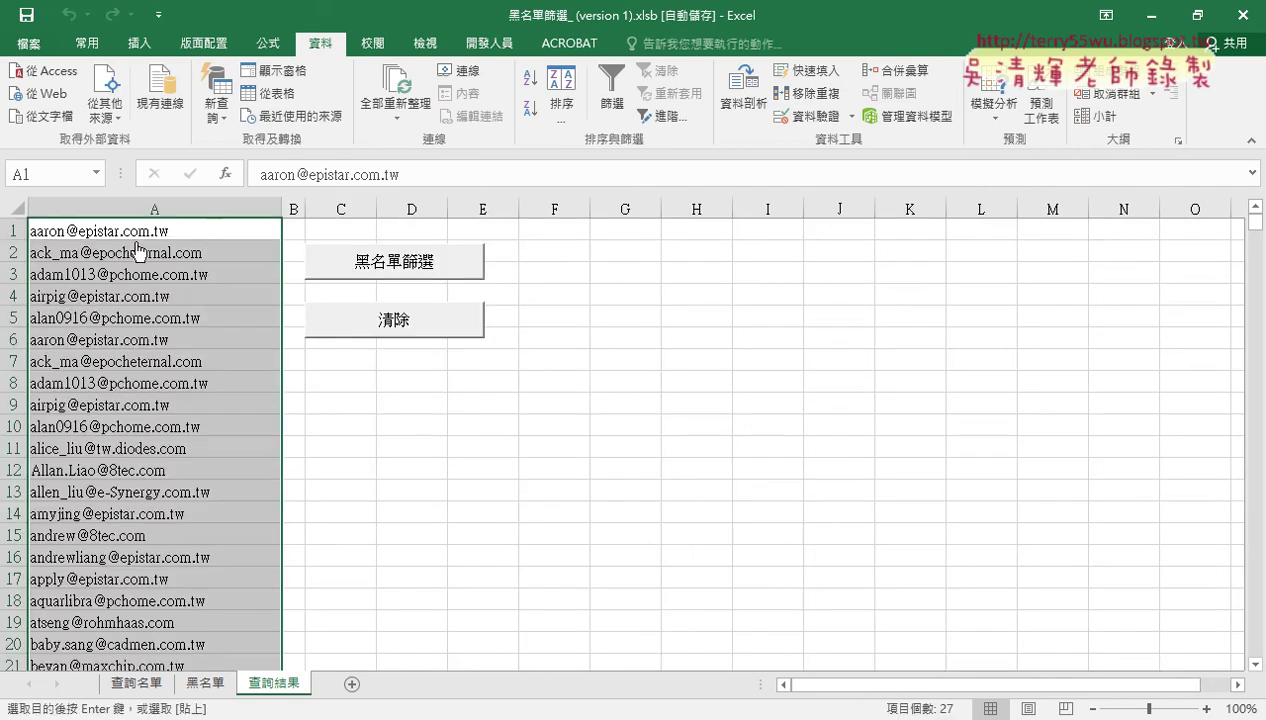
click(321, 468)
scroll(208, 400, down, 4)
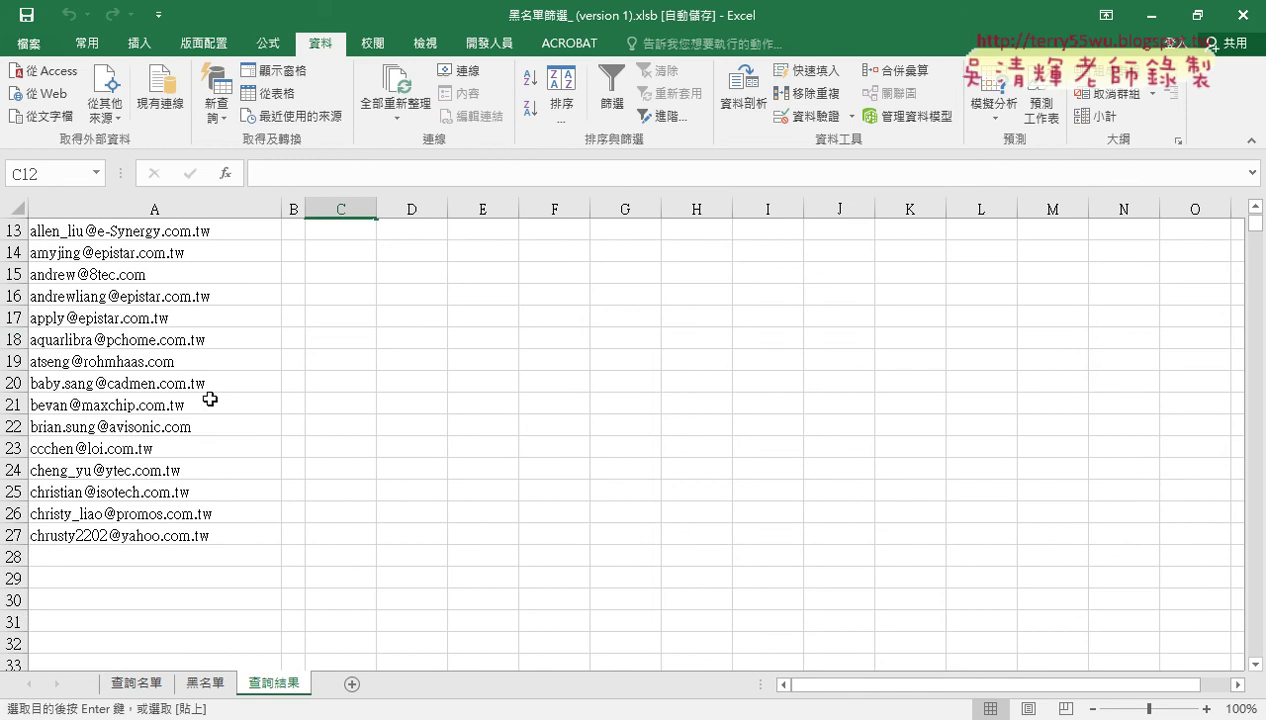
click(252, 536)
scroll(364, 359, up, 1)
scroll(410, 409, up, 3)
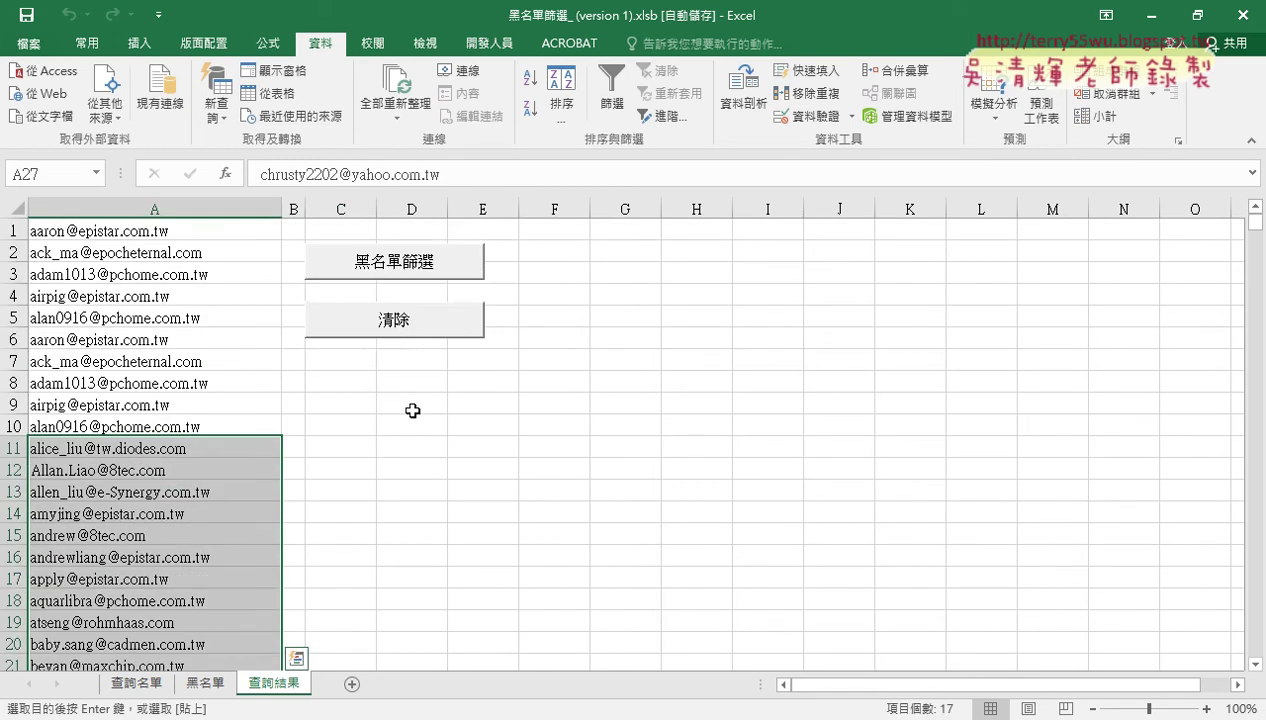
click(408, 322)
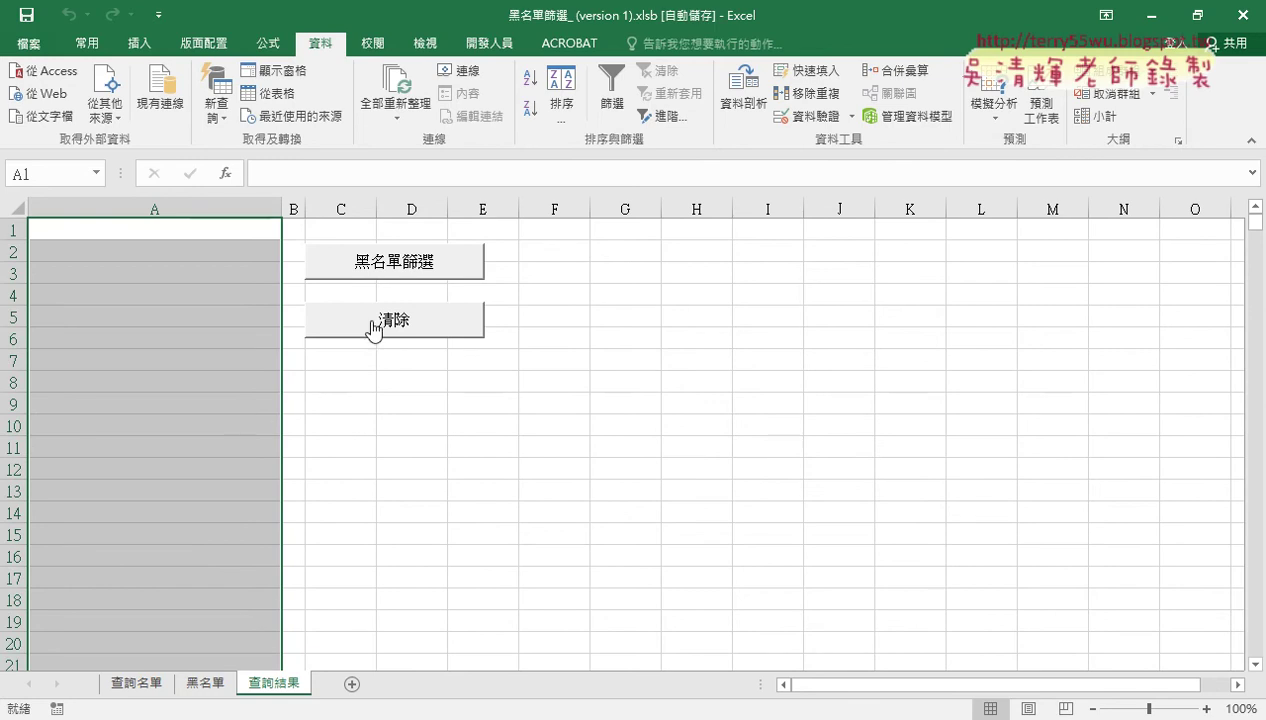
Rerun and clear the blacklist filter several more times, then right-click the 黑名單篩選 button
click(410, 272)
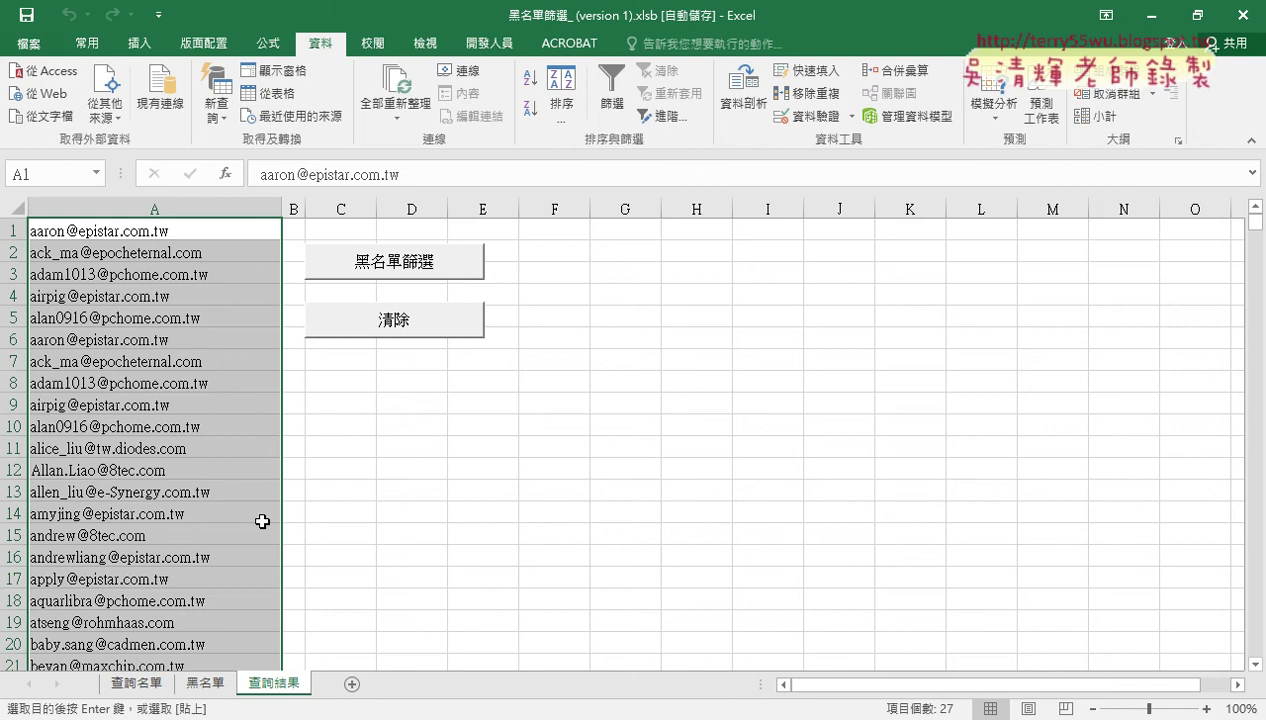
click(412, 328)
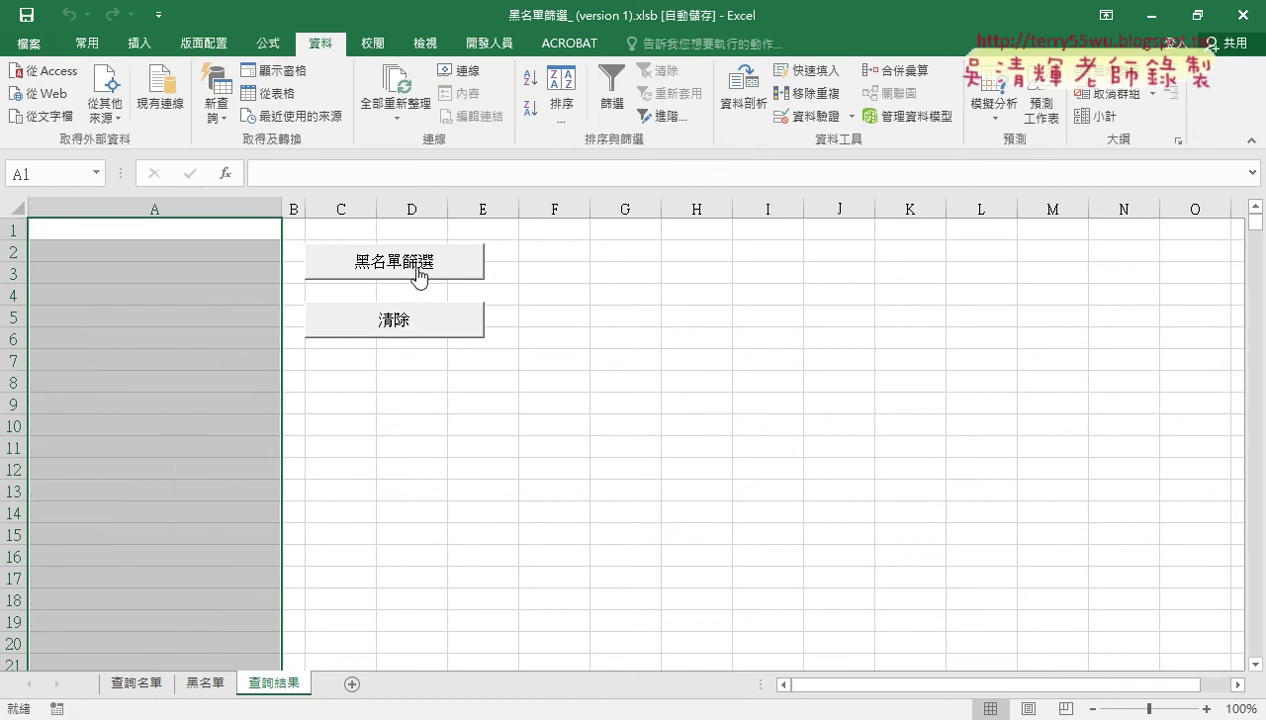
click(417, 272)
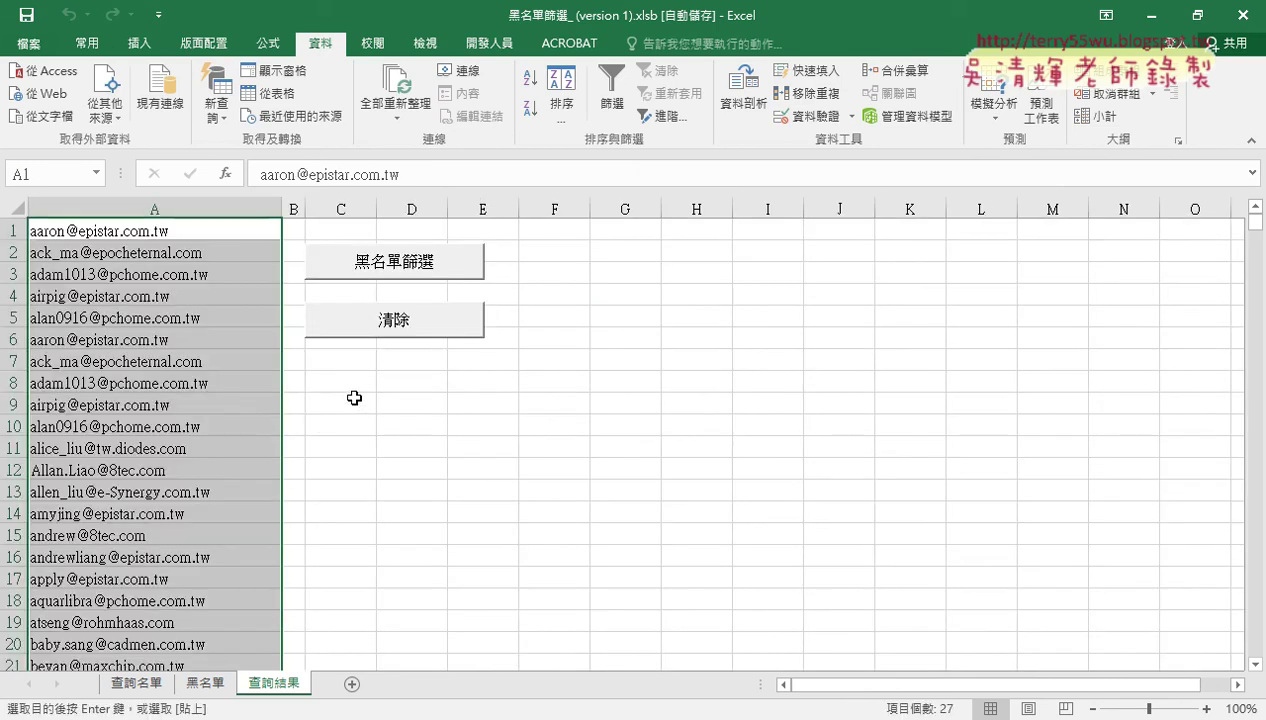
click(396, 385)
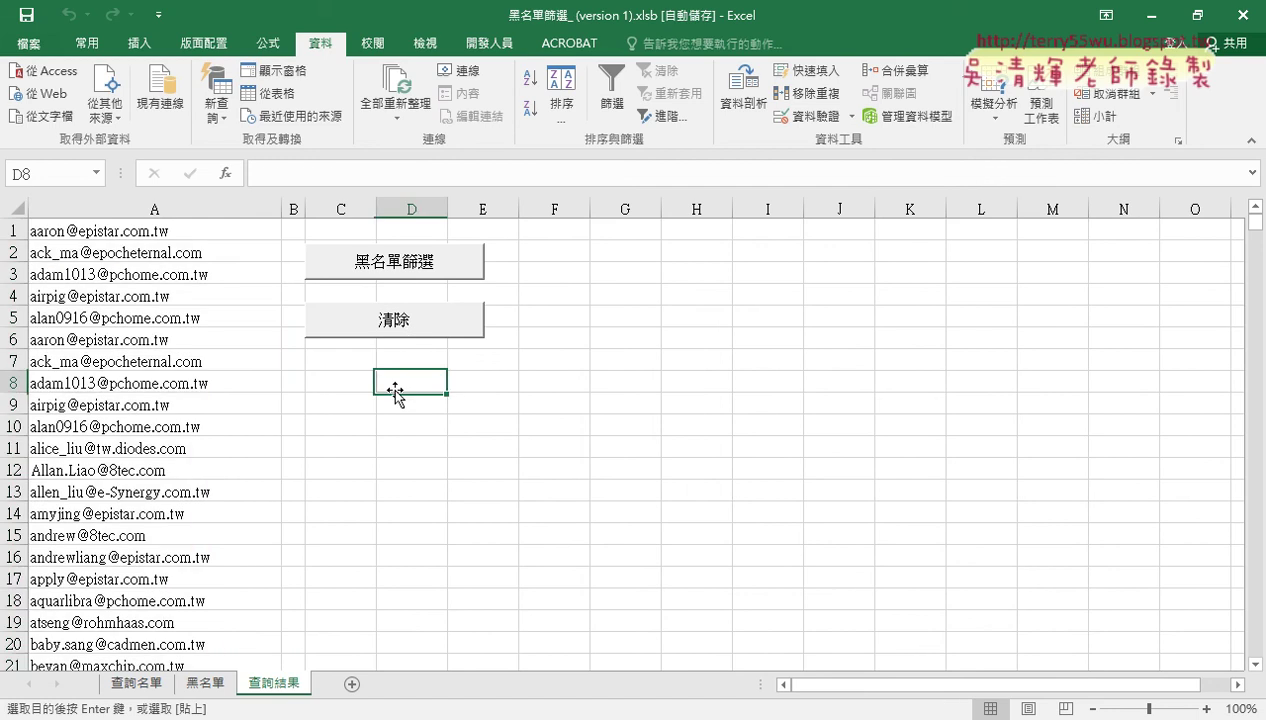
click(409, 322)
click(408, 263)
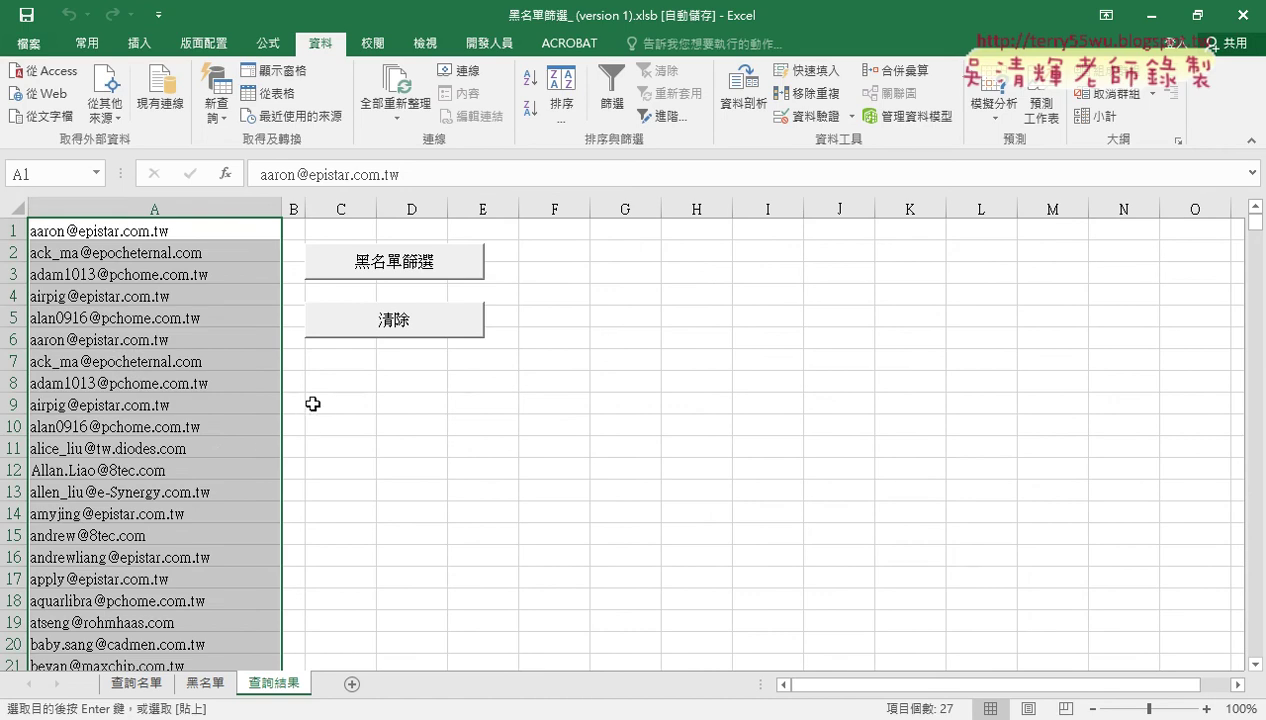
click(386, 330)
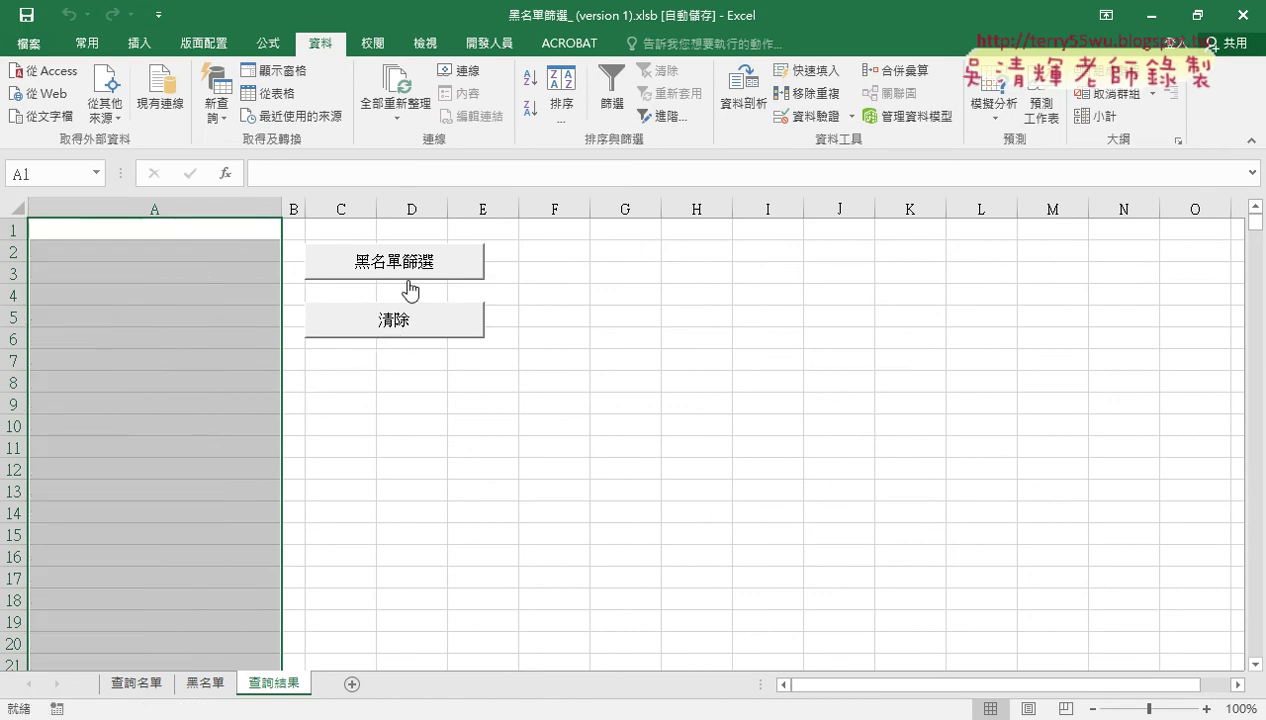
right_click(412, 272)
Open the 黑名單篩選 macro's code and add an indented blank line under its header
click(470, 422)
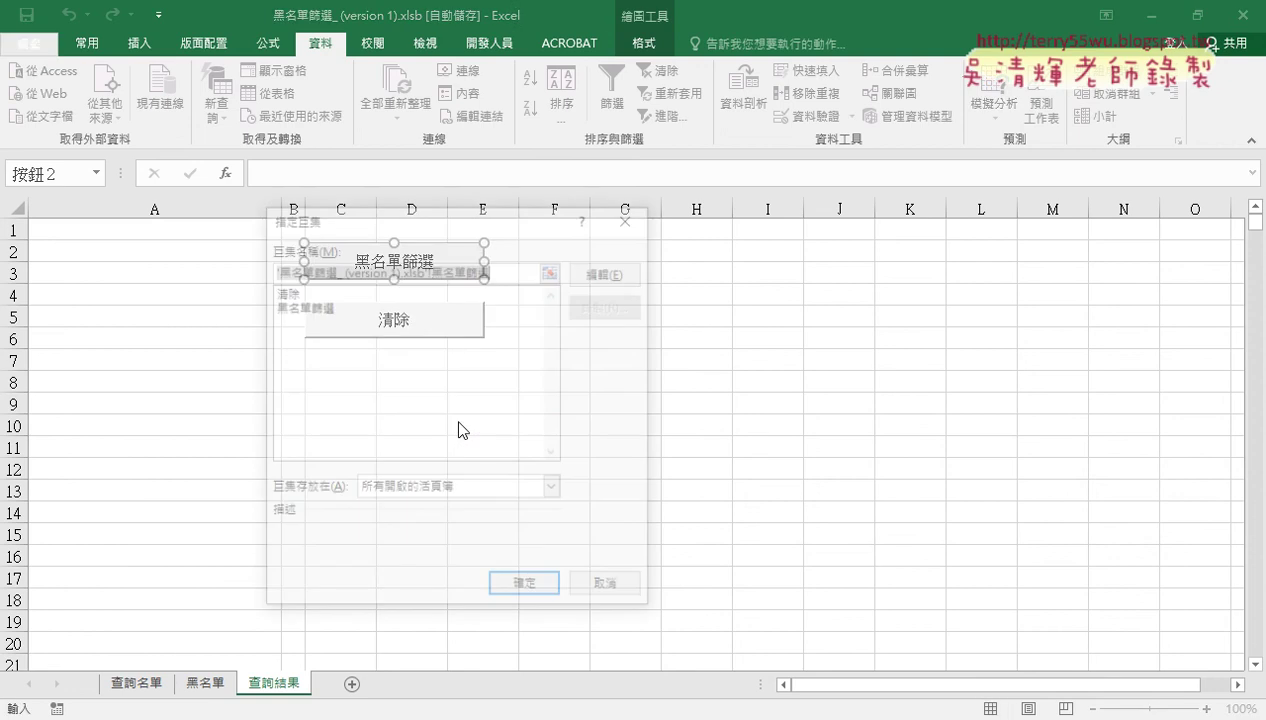
click(594, 268)
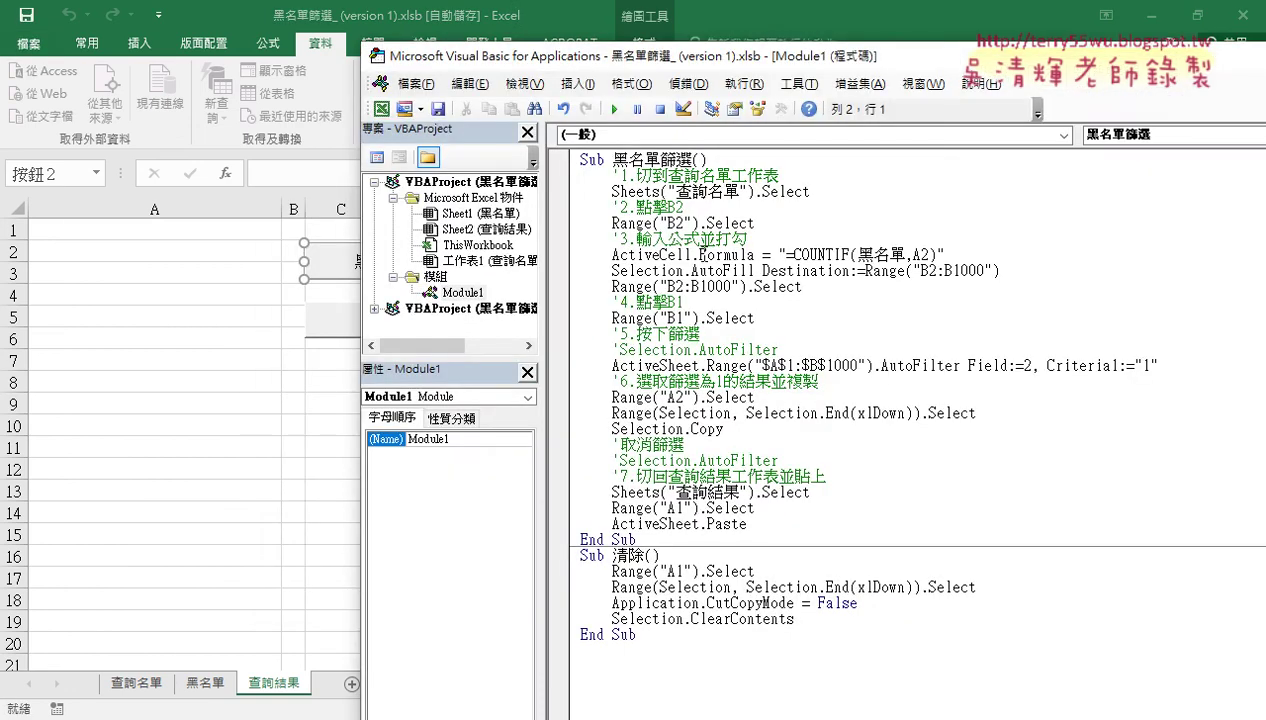
click(716, 160)
key(shift+Home)
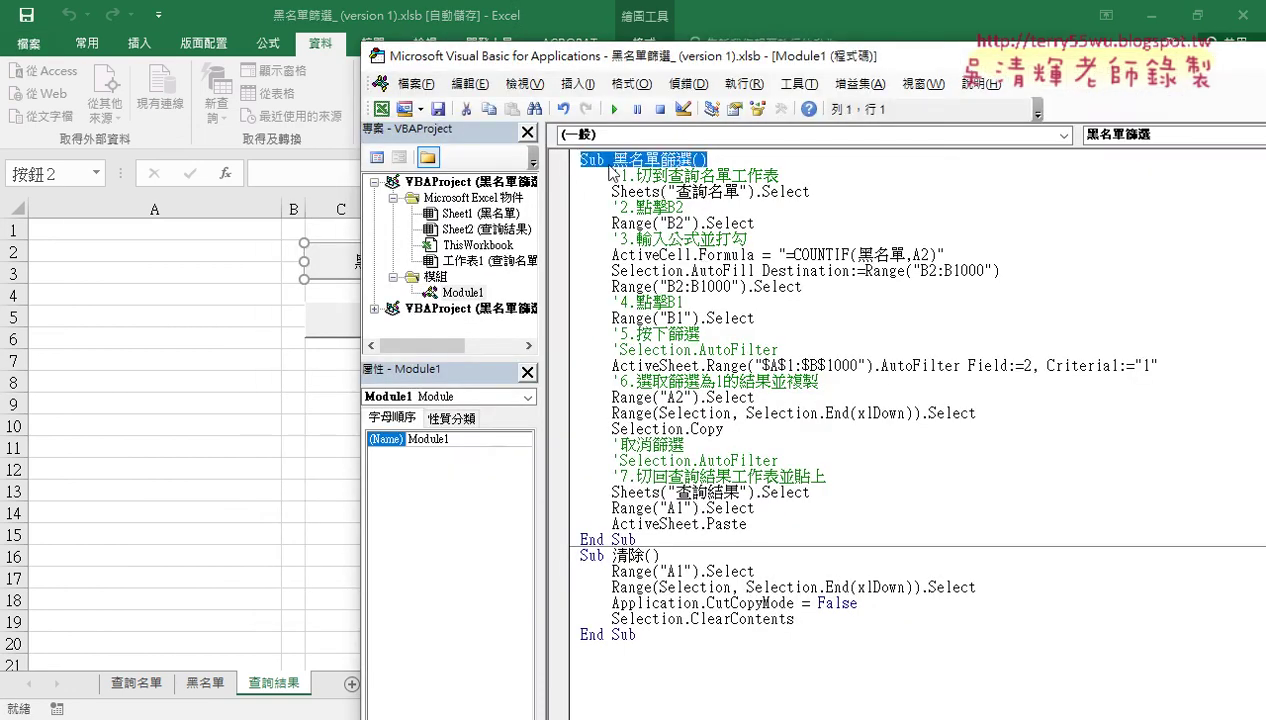
click(720, 158)
key(Return)
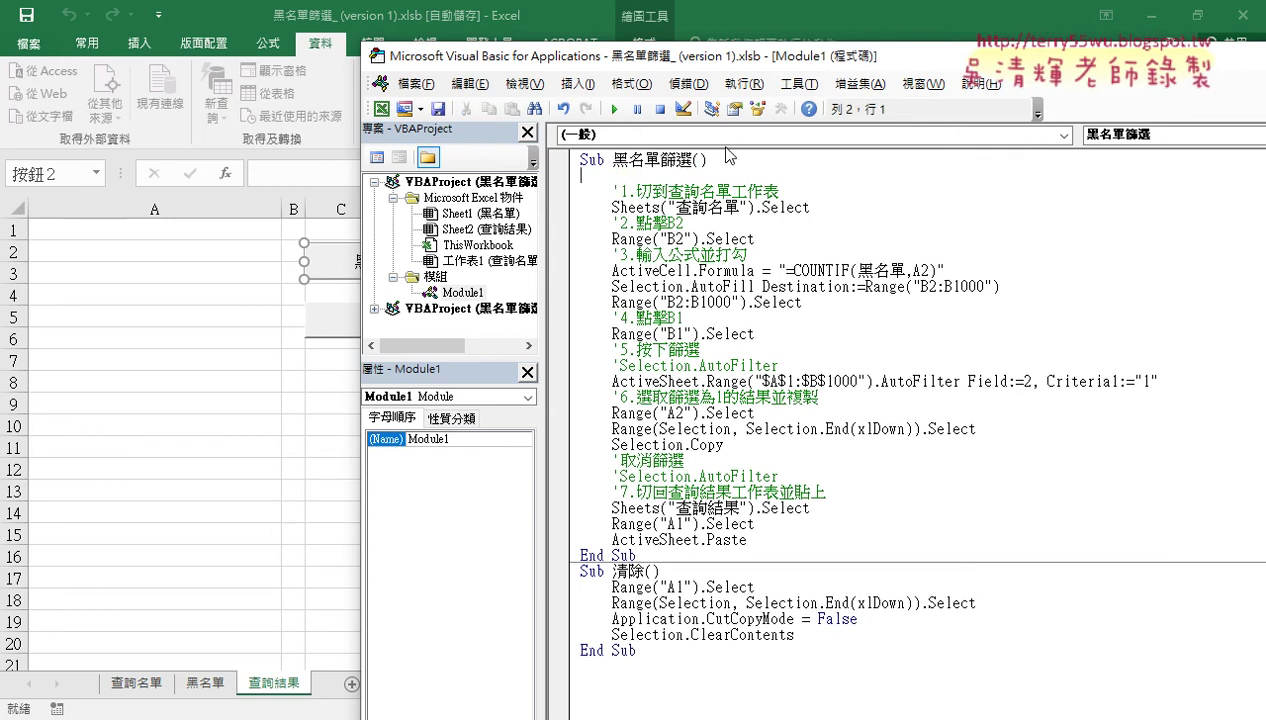
key(Tab)
Insert a blank line after ActiveSheet.Paste
click(813, 542)
key(Return)
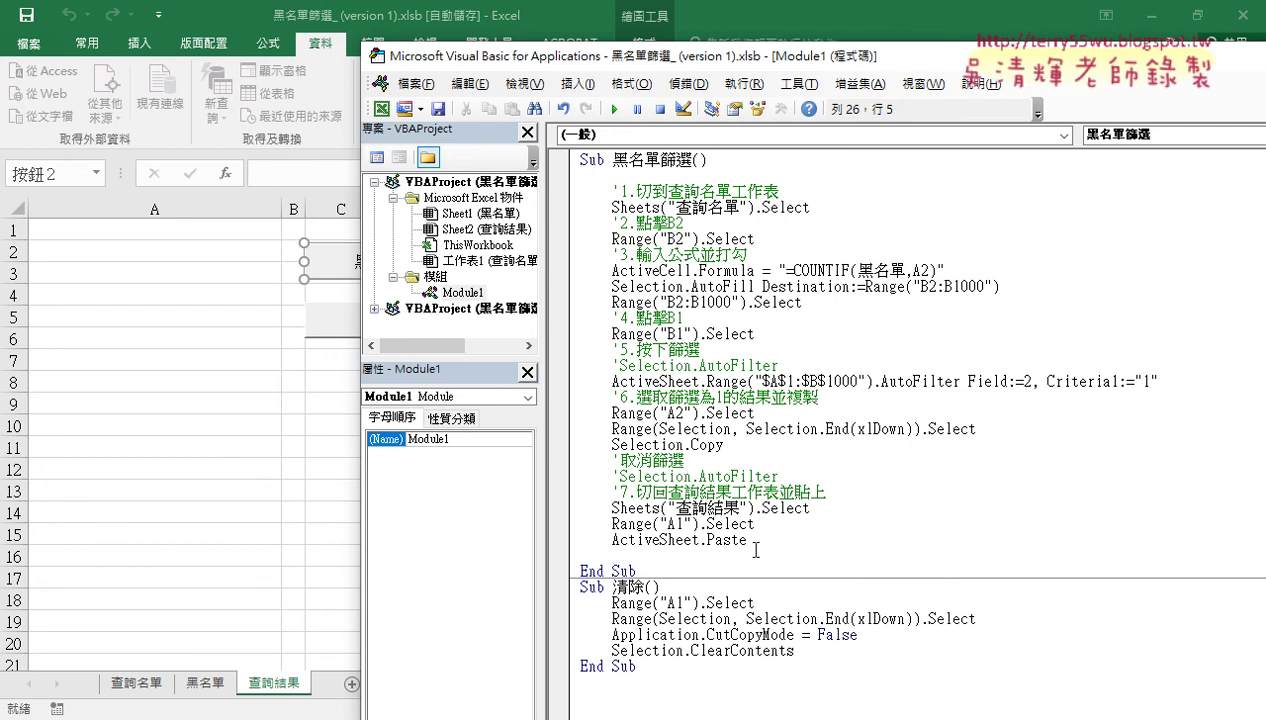
click(635, 178)
Write Application.ScreenUpdating = False as the macro's first statement
text(ap)
text(plic)
text(ation)
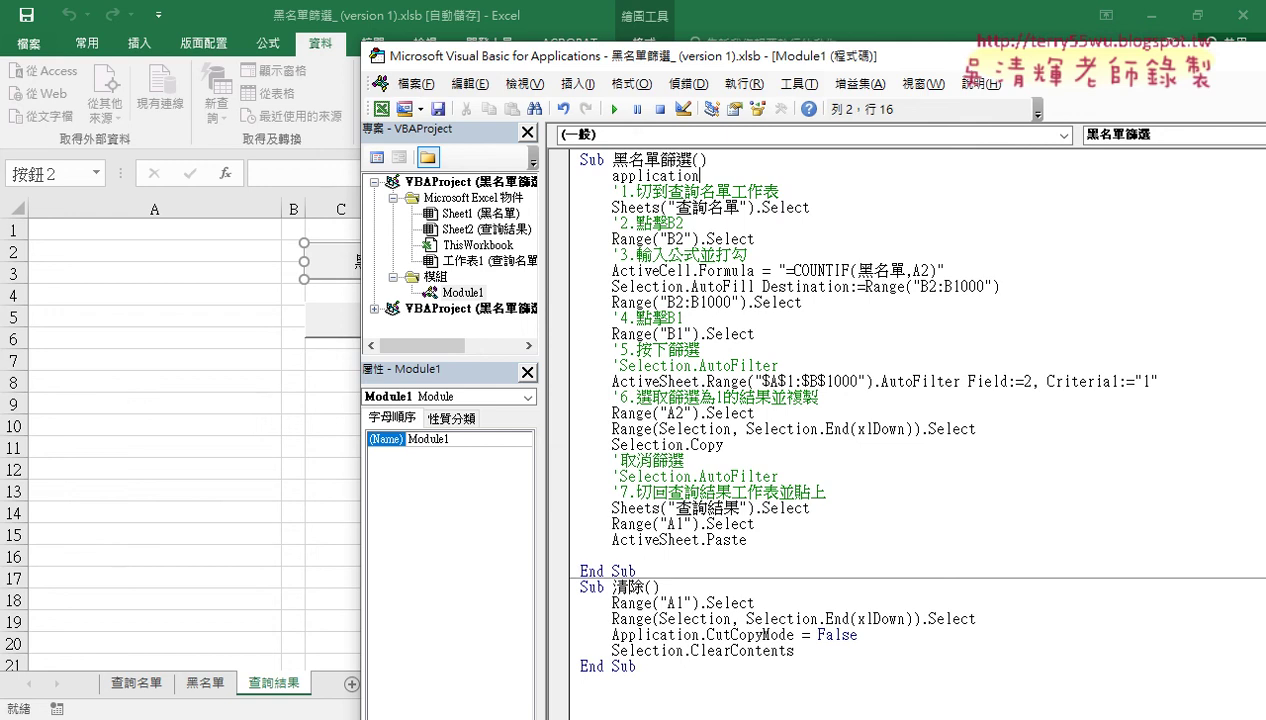
text(.)
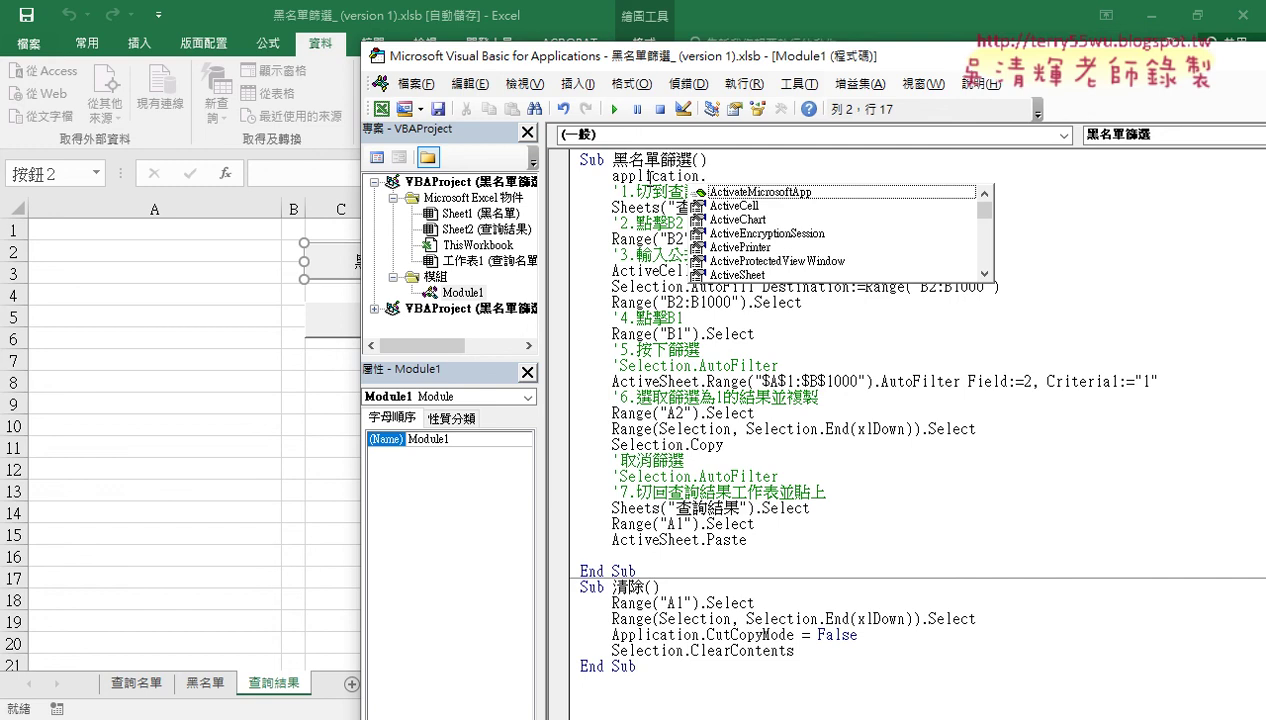
text(s)
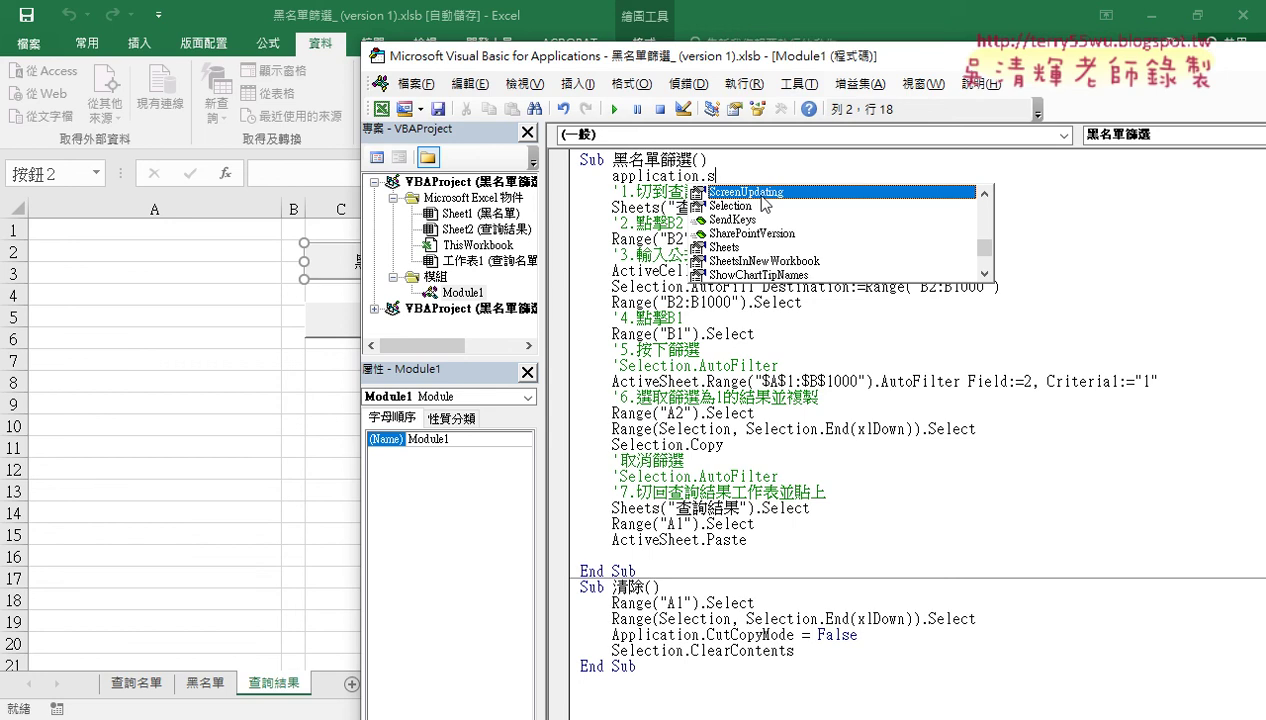
double_click(758, 192)
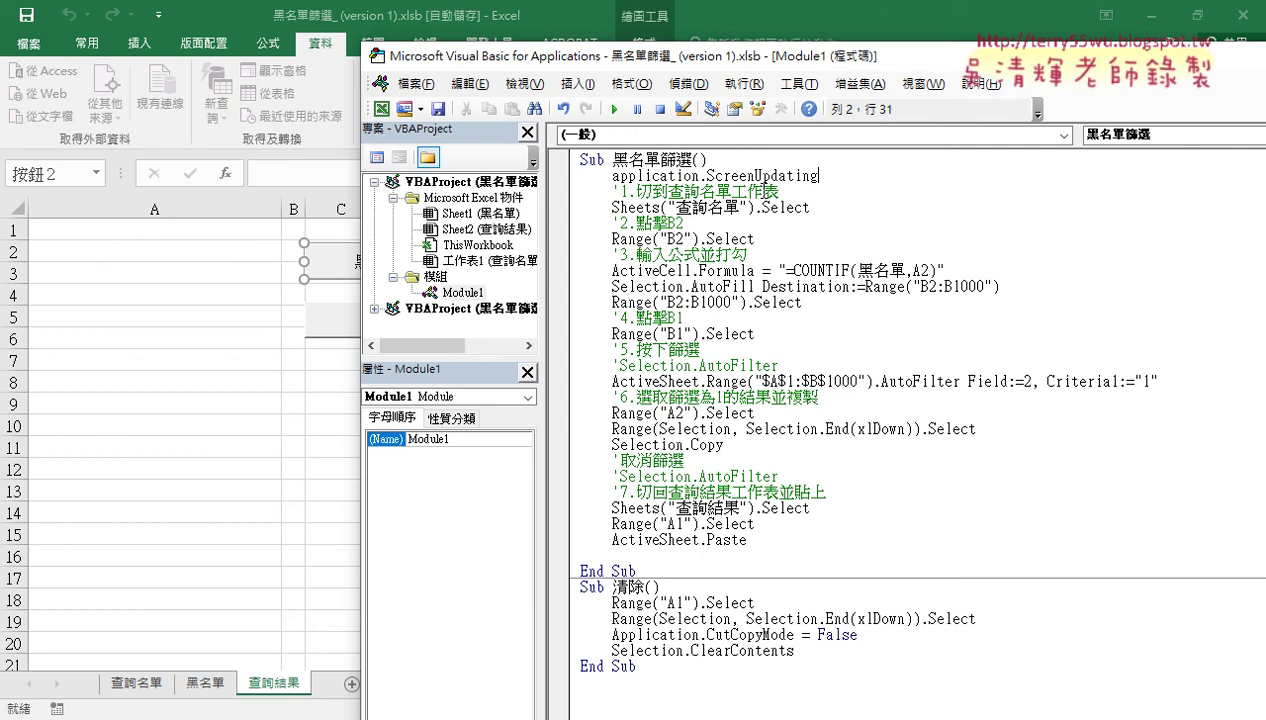
text(=)
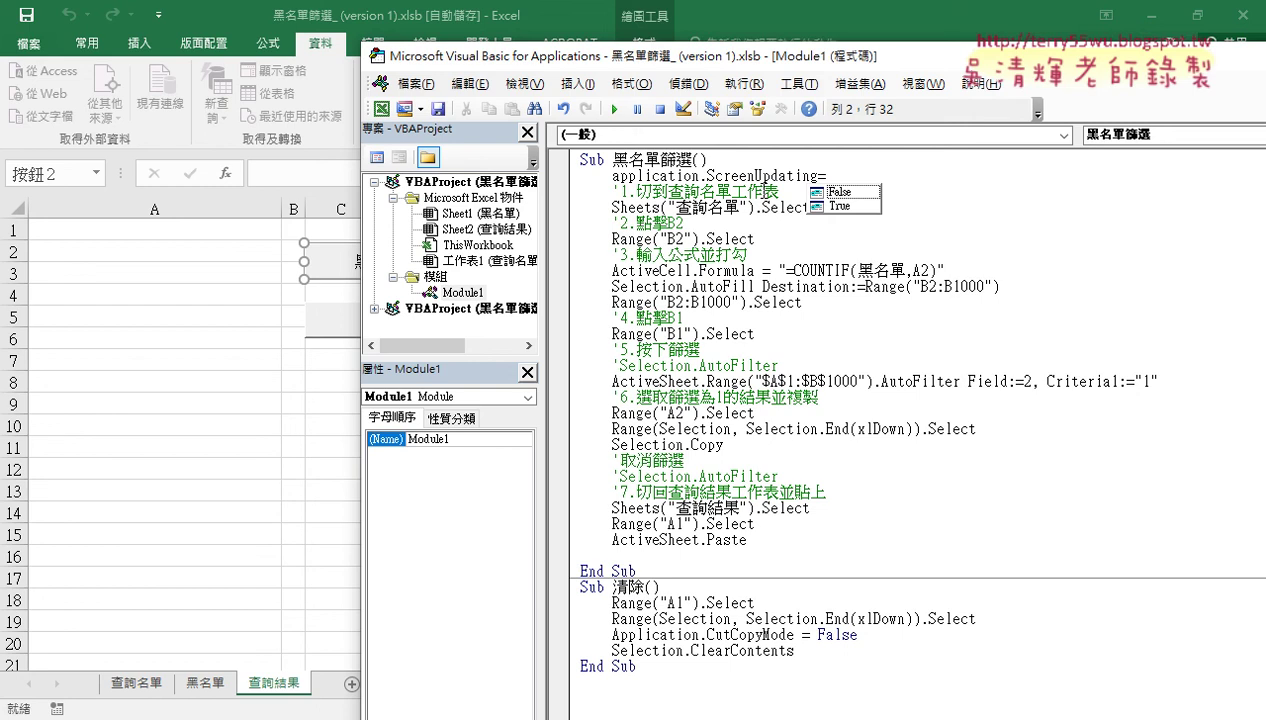
key(Down)
key(space)
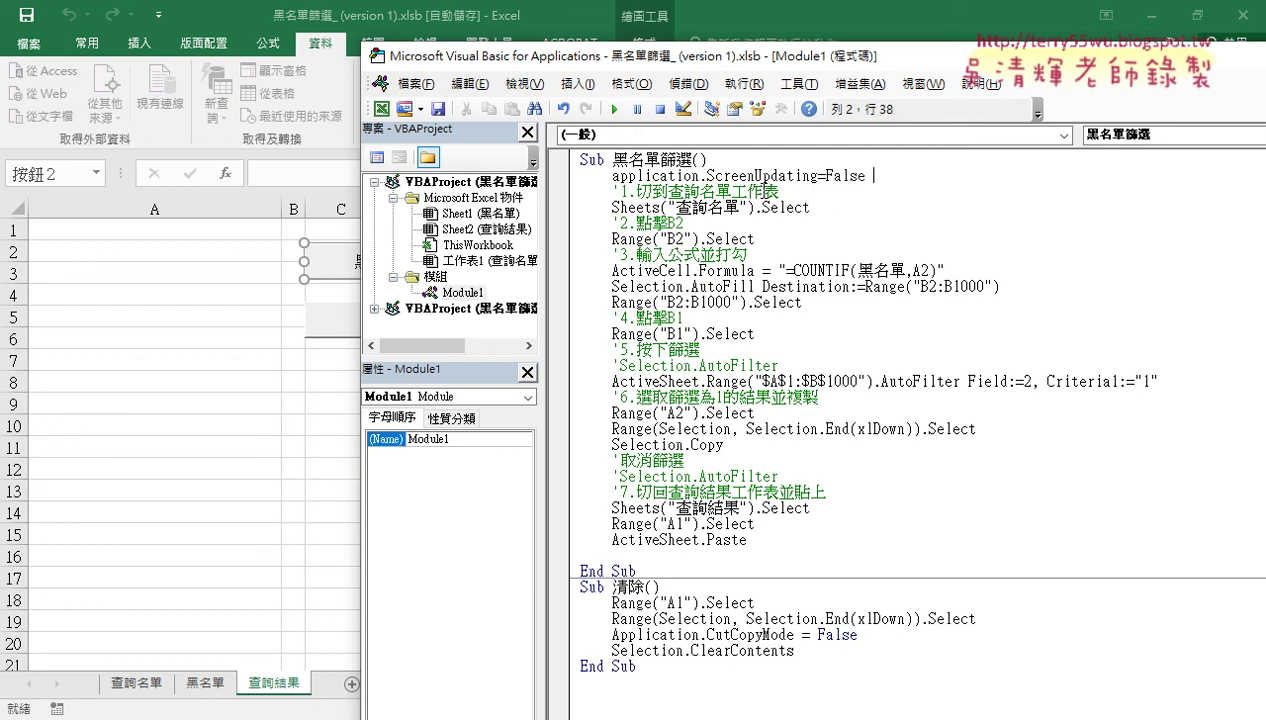
click(783, 381)
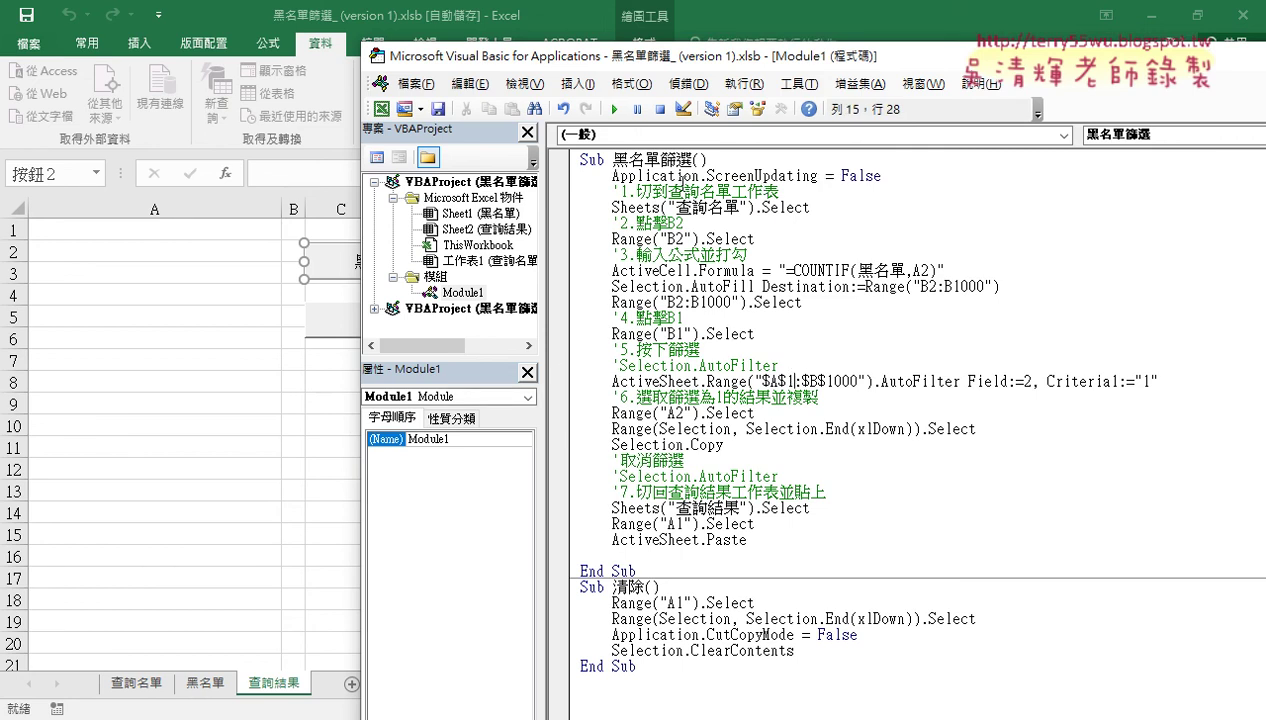
In Excel, run 黑名單篩選, clear column A, and rerun it to refill 27 addresses
click(322, 387)
click(428, 260)
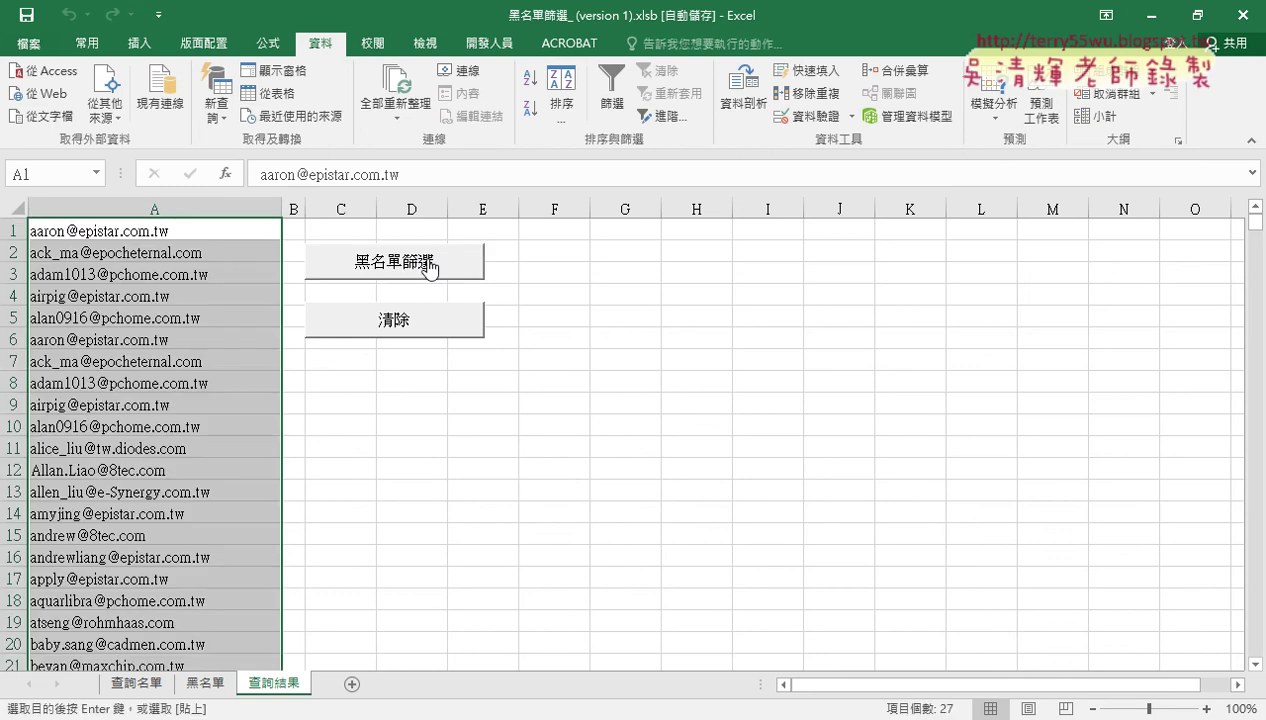
click(440, 313)
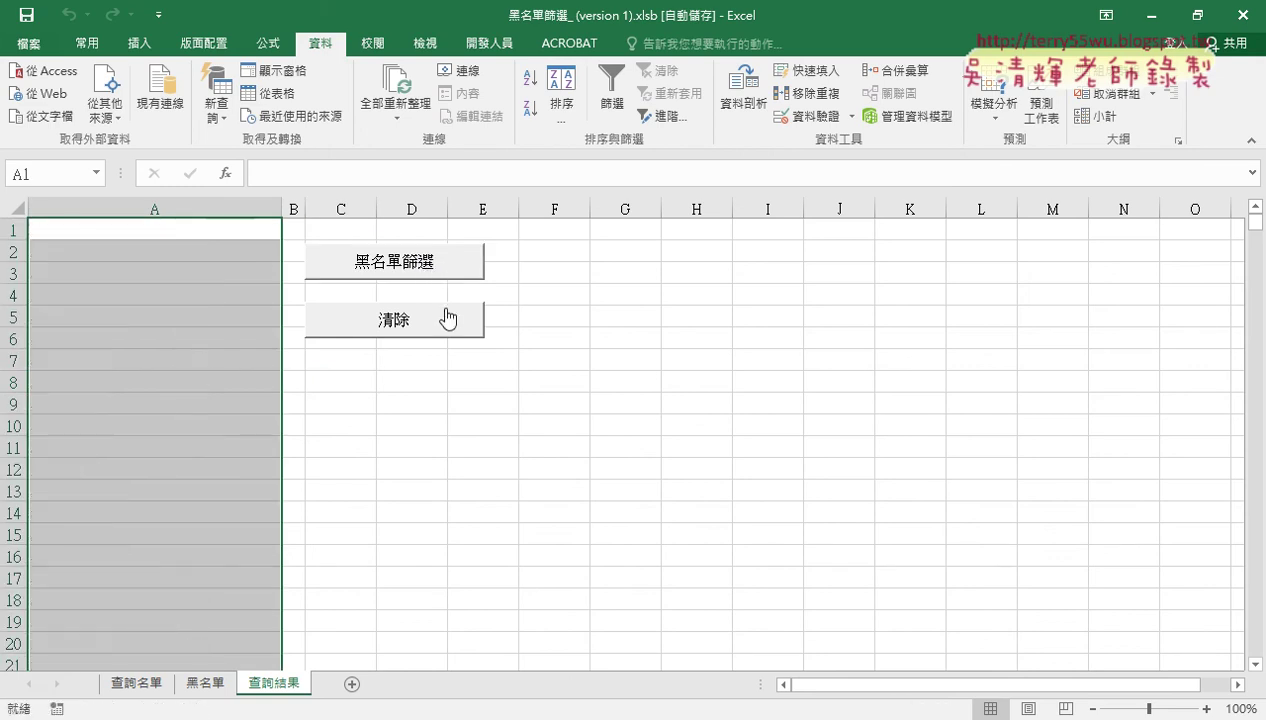
click(442, 259)
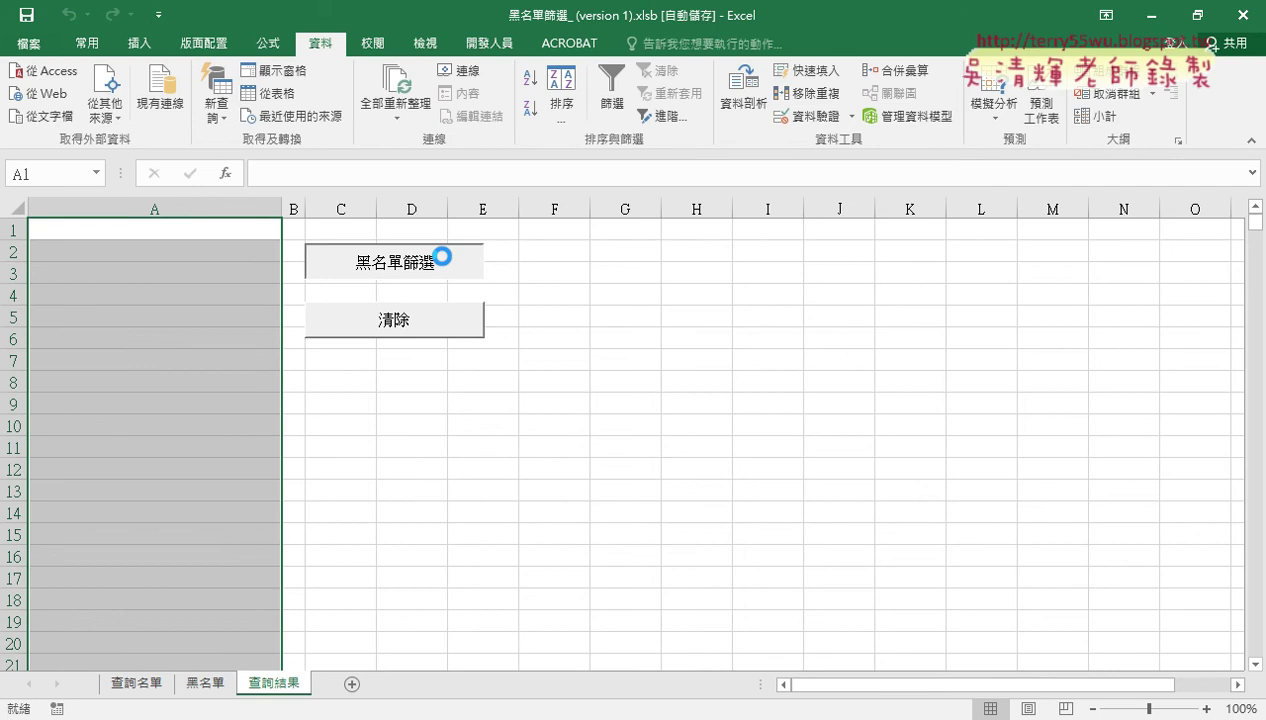
click(485, 47)
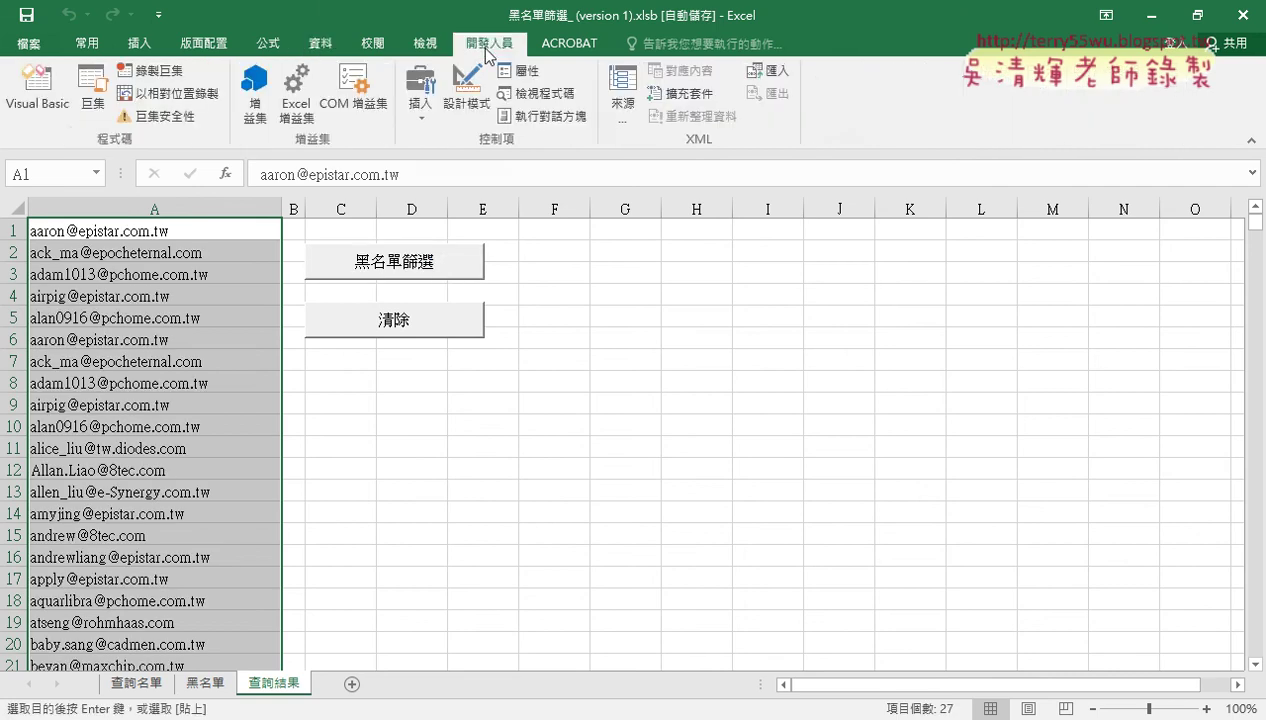
Add Application.ScreenUpdating = True on the blank line after ActiveSheet.Paste
click(44, 90)
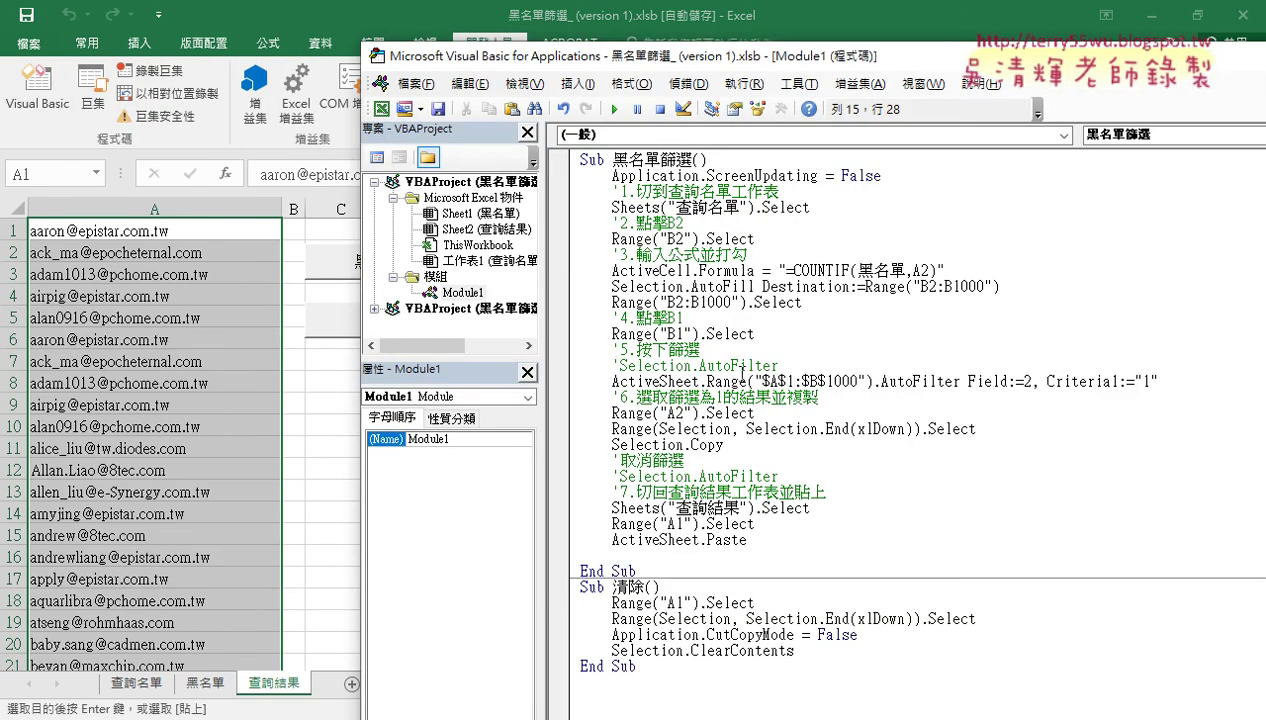
click(700, 555)
mouse_move(611, 175)
mouse_down()
mouse_move(818, 175)
mouse_move(712, 557)
mouse_up()
text(=)
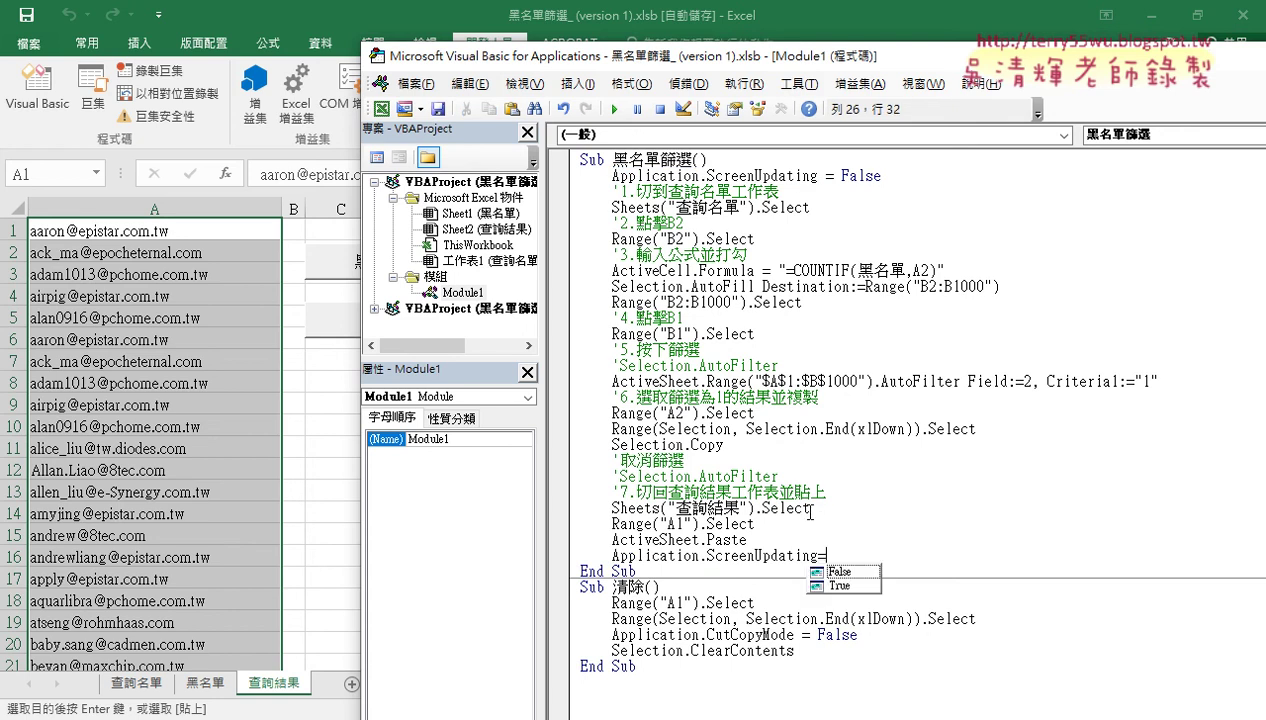
key(Down)
key(space)
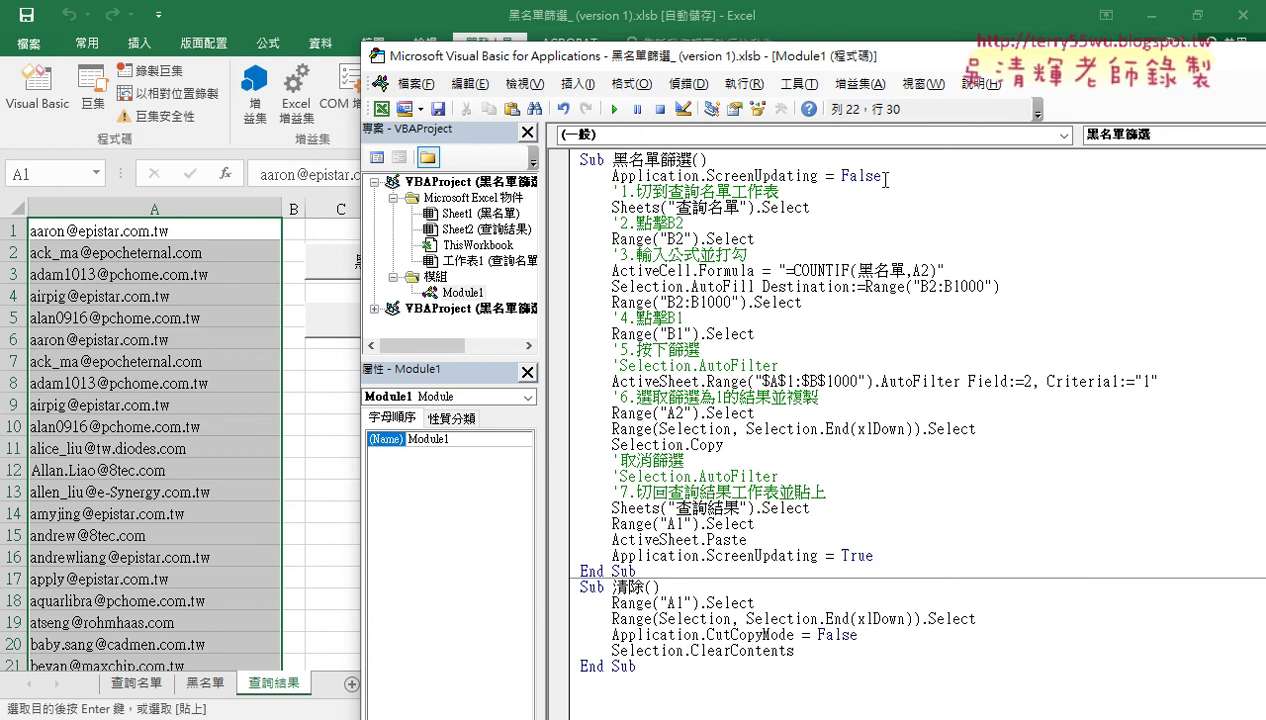
Highlight the ScreenUpdating False and True statements to compare them
drag(881, 175, 612, 175)
drag(873, 555, 613, 555)
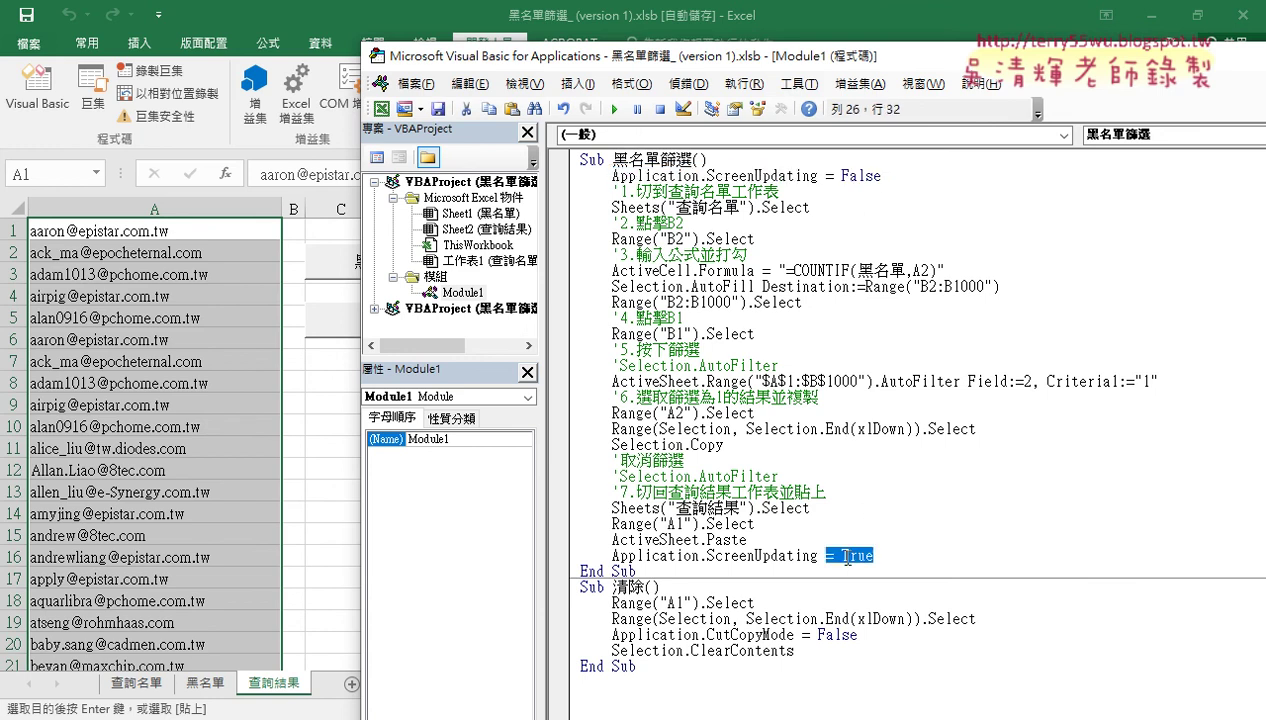
click(775, 238)
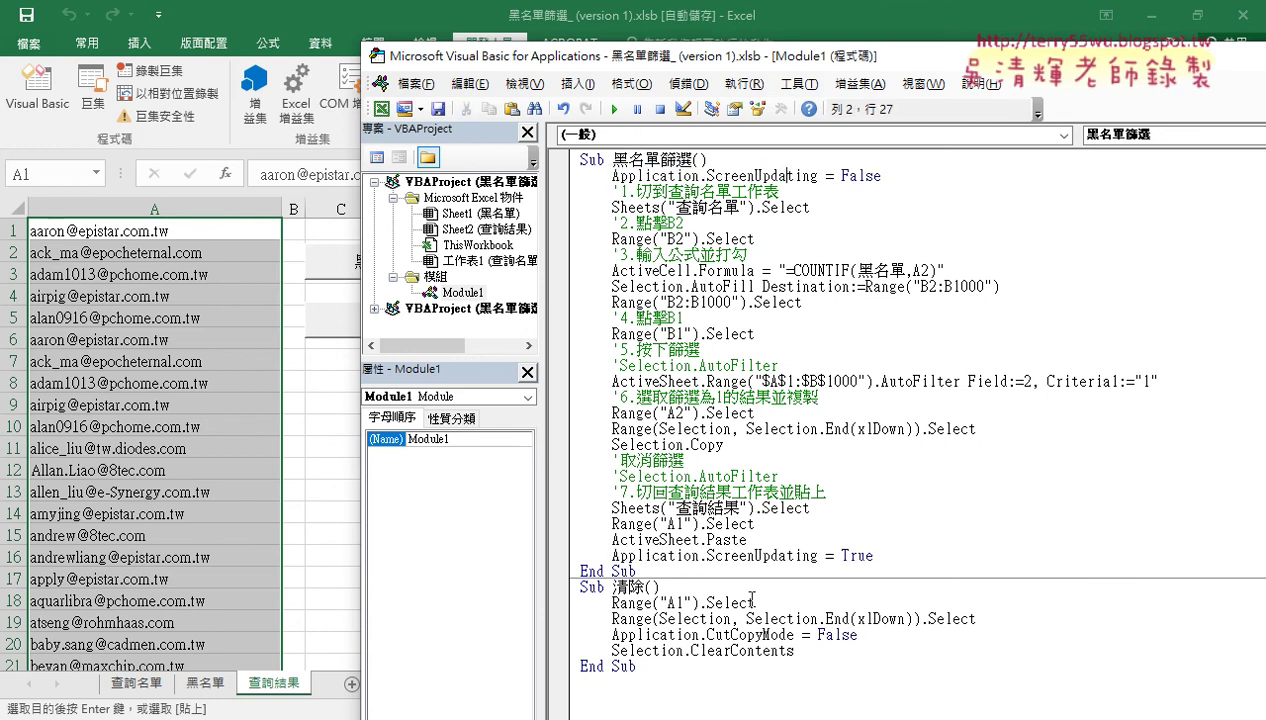
click(749, 555)
Back in Excel, clear column A and rerun the 黑名單篩選 macro
click(339, 500)
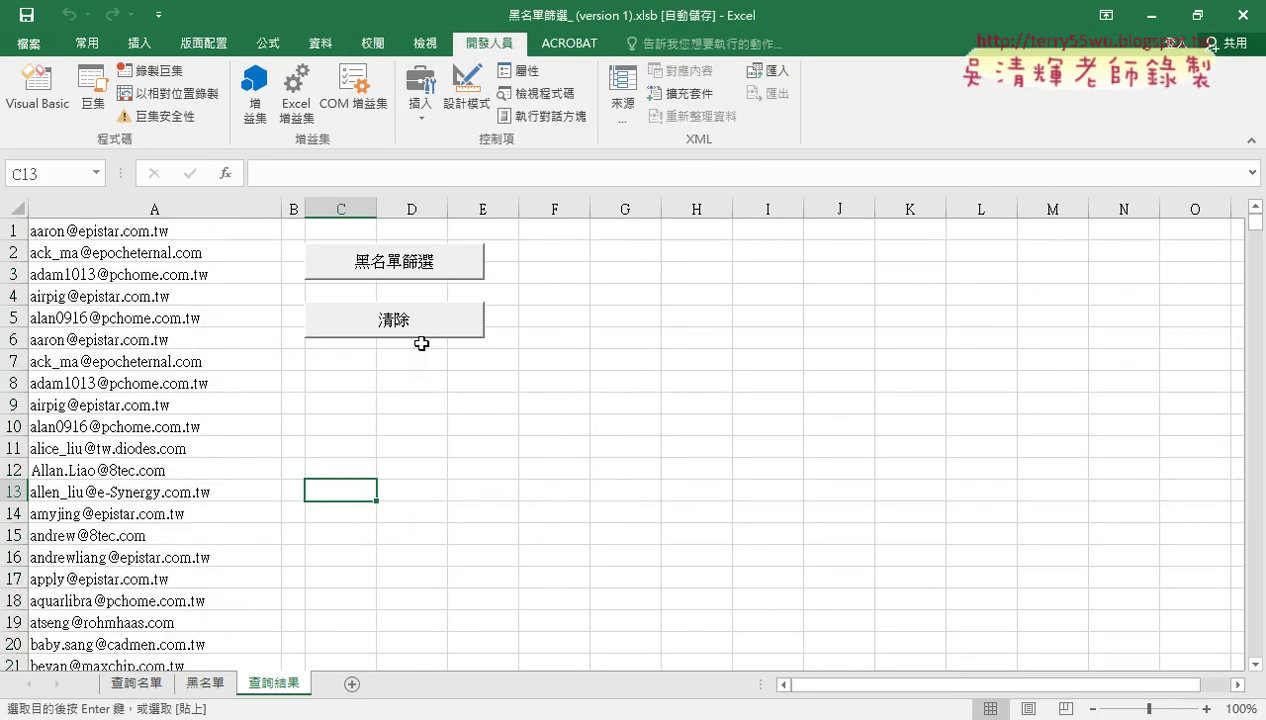
click(413, 338)
click(427, 250)
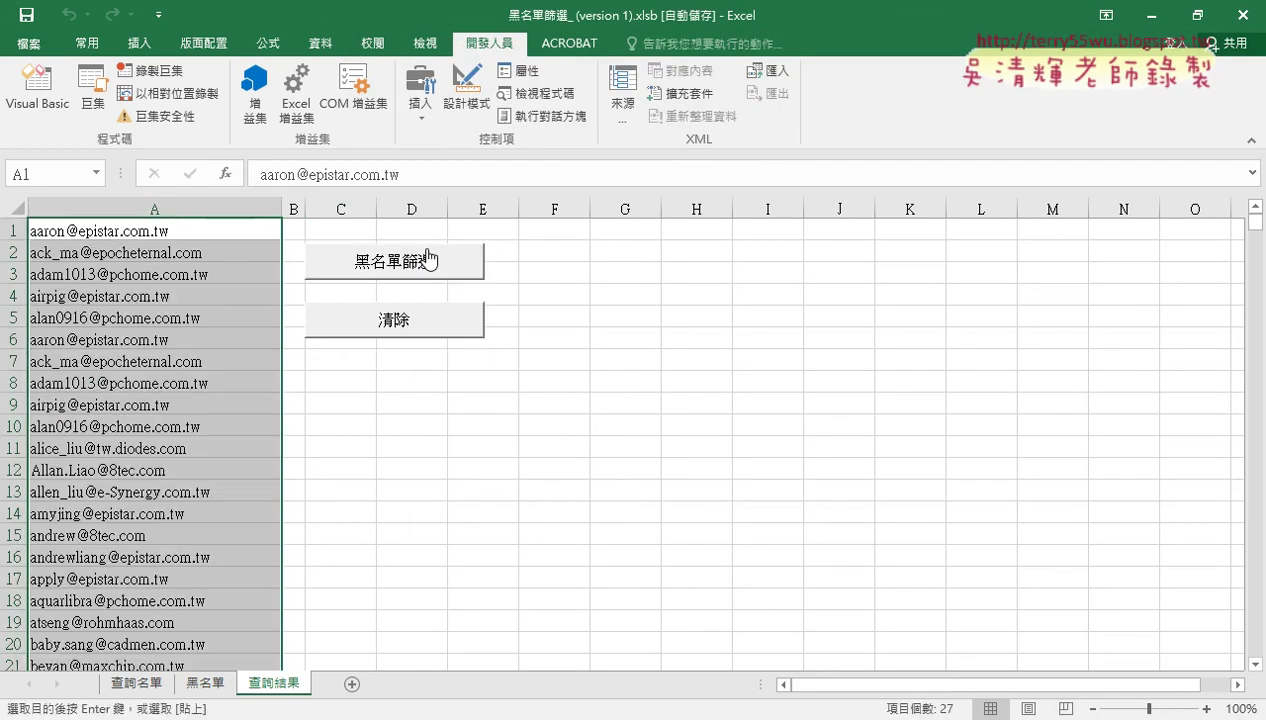
click(37, 88)
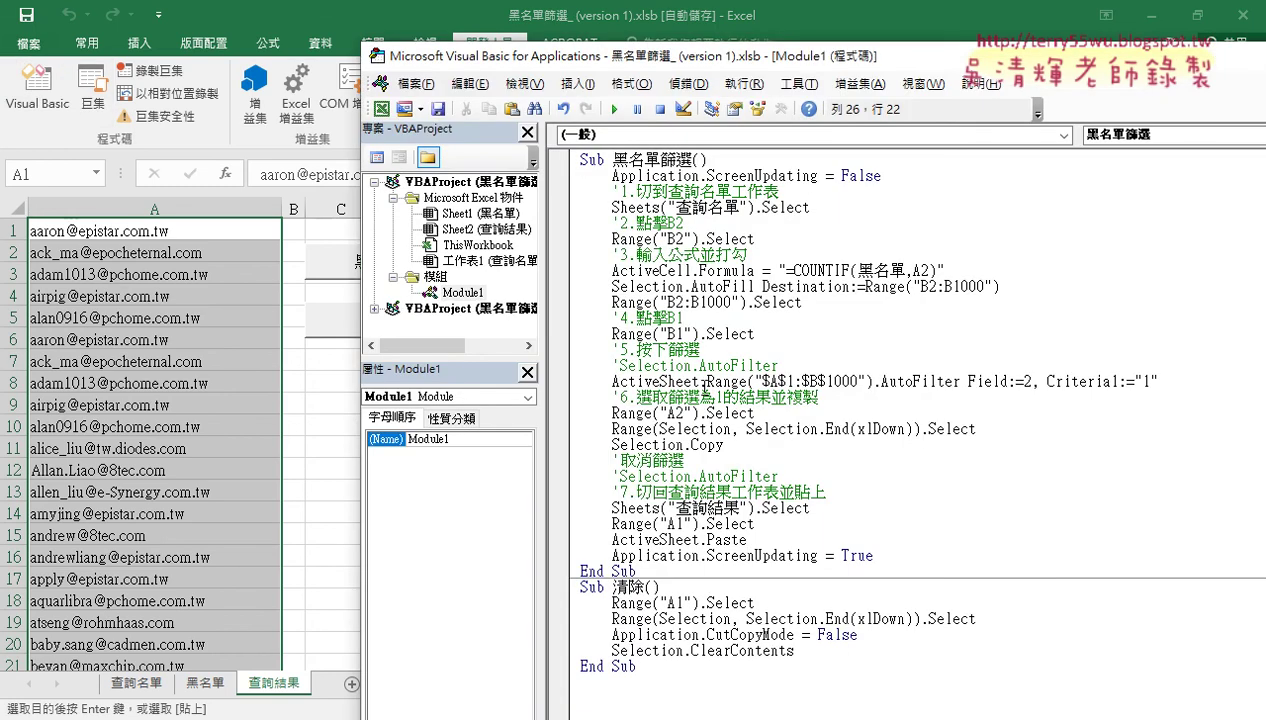